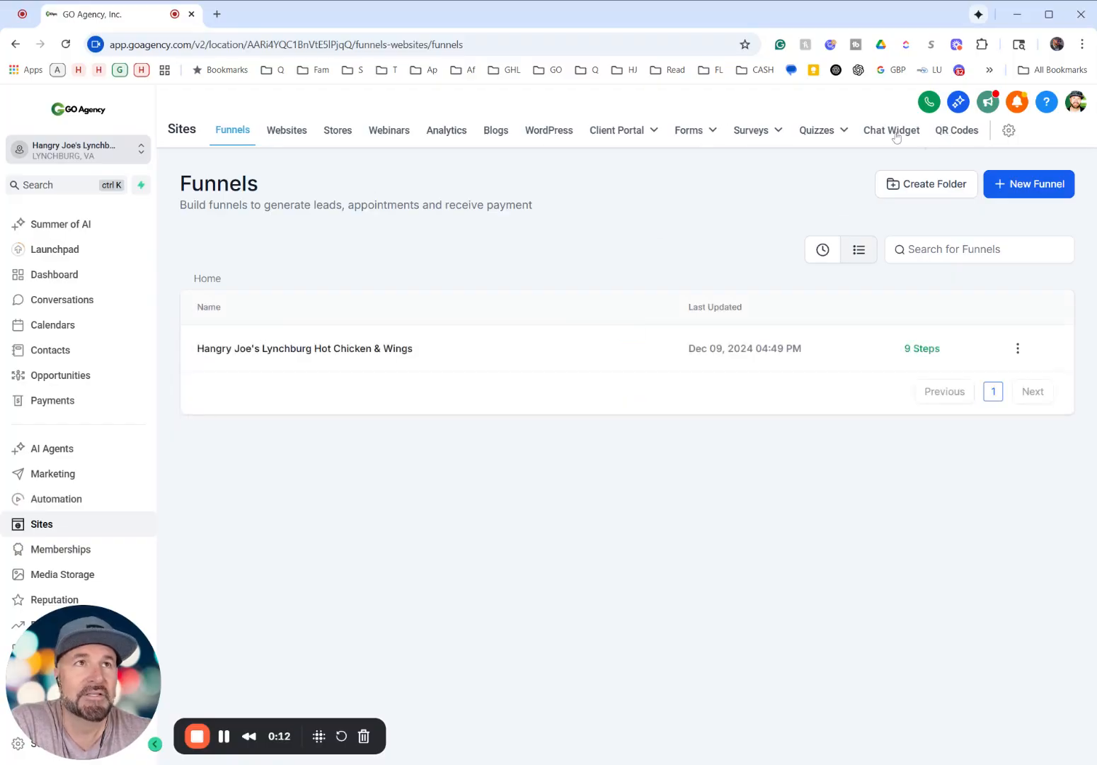
# - Create a new All-In-One Chat widget for the website and check which chat types it offers
pyautogui.click(896, 136)
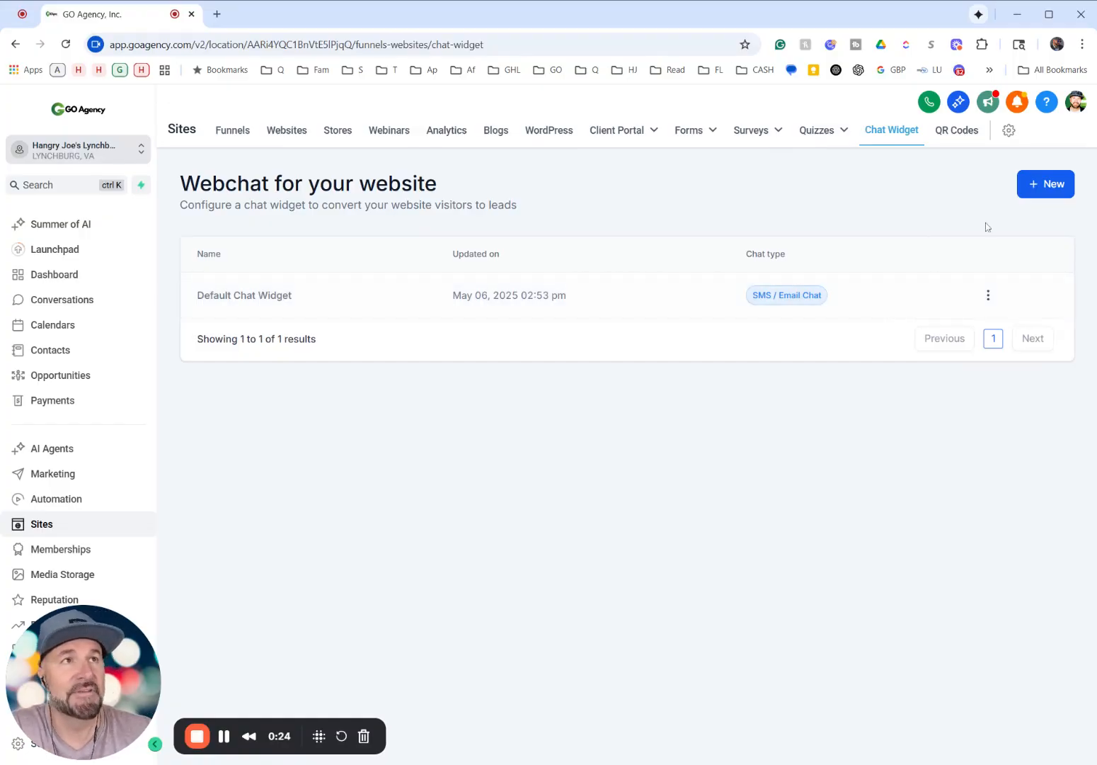
pyautogui.click(1059, 184)
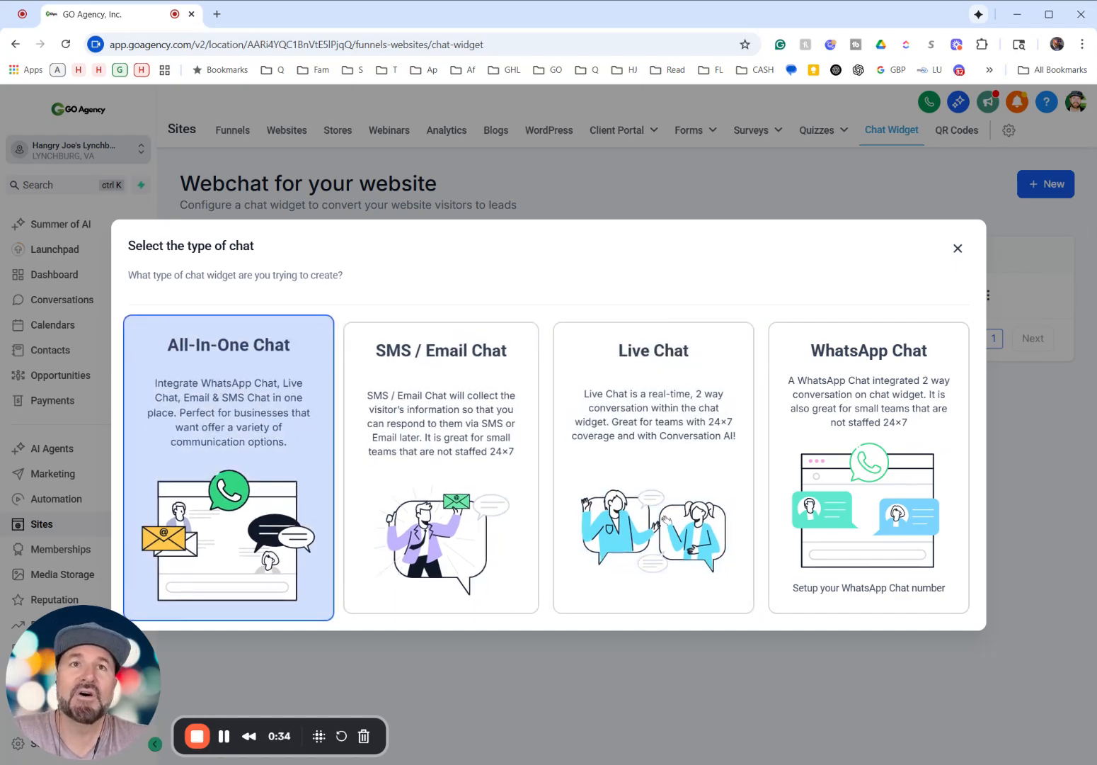
pyautogui.click(255, 410)
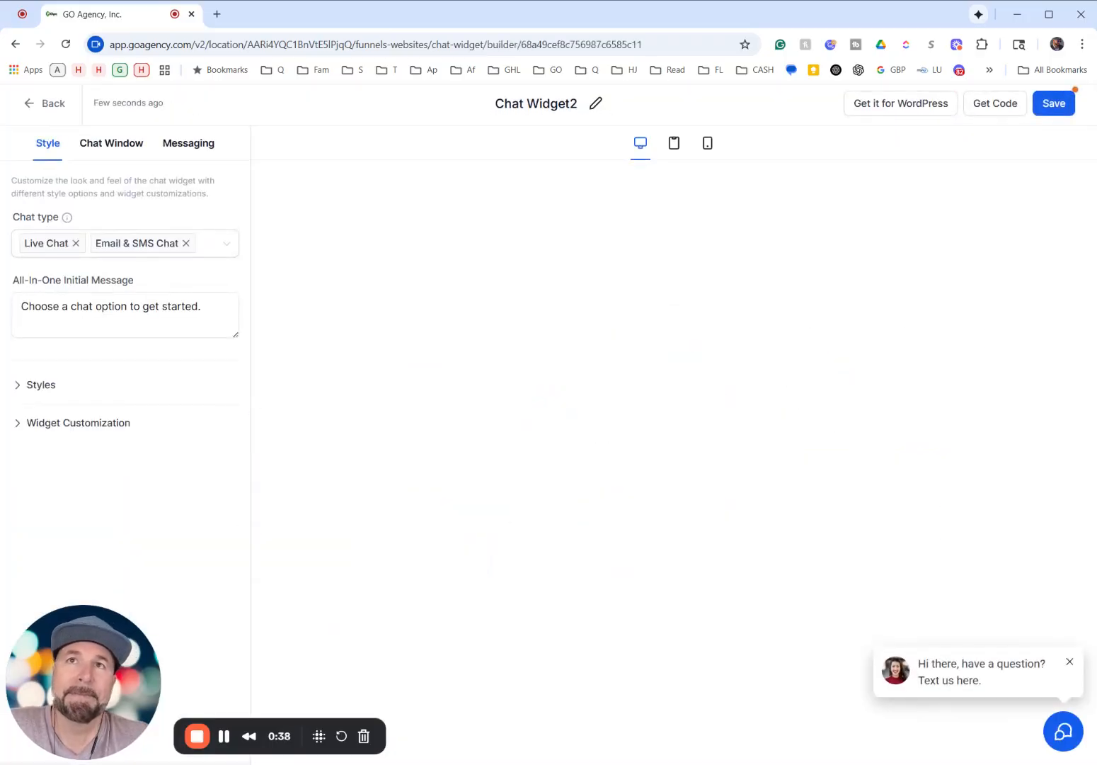
pyautogui.click(220, 249)
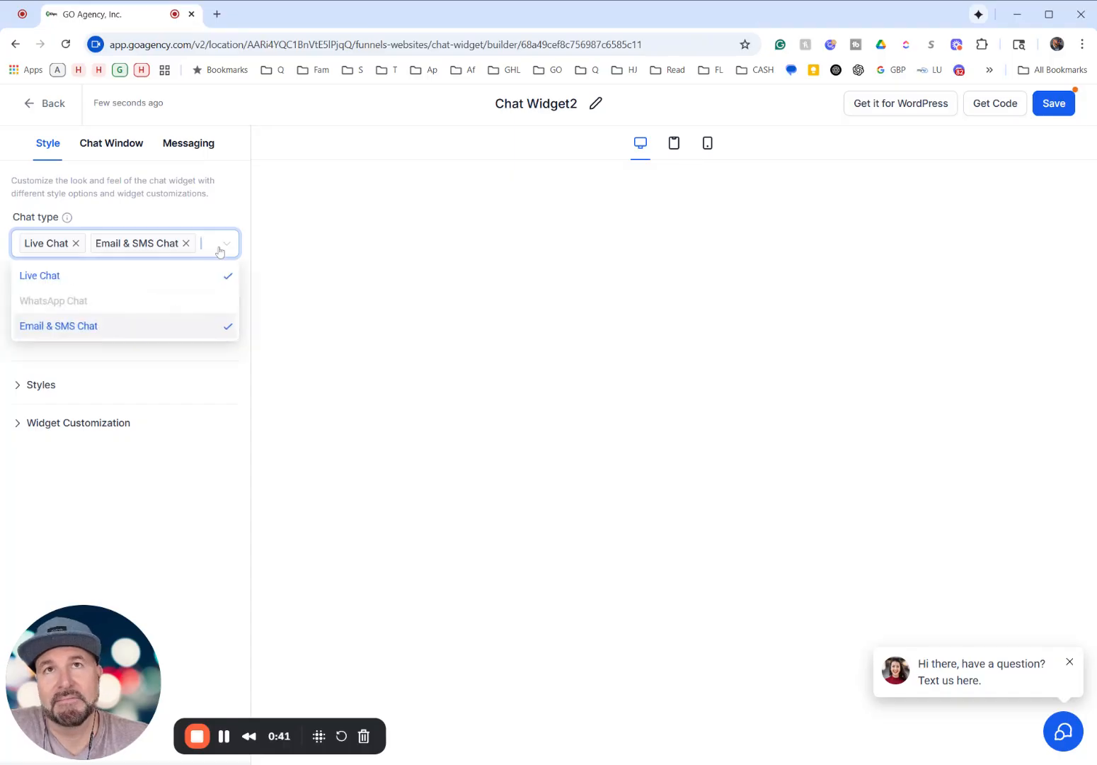
pyautogui.click(343, 223)
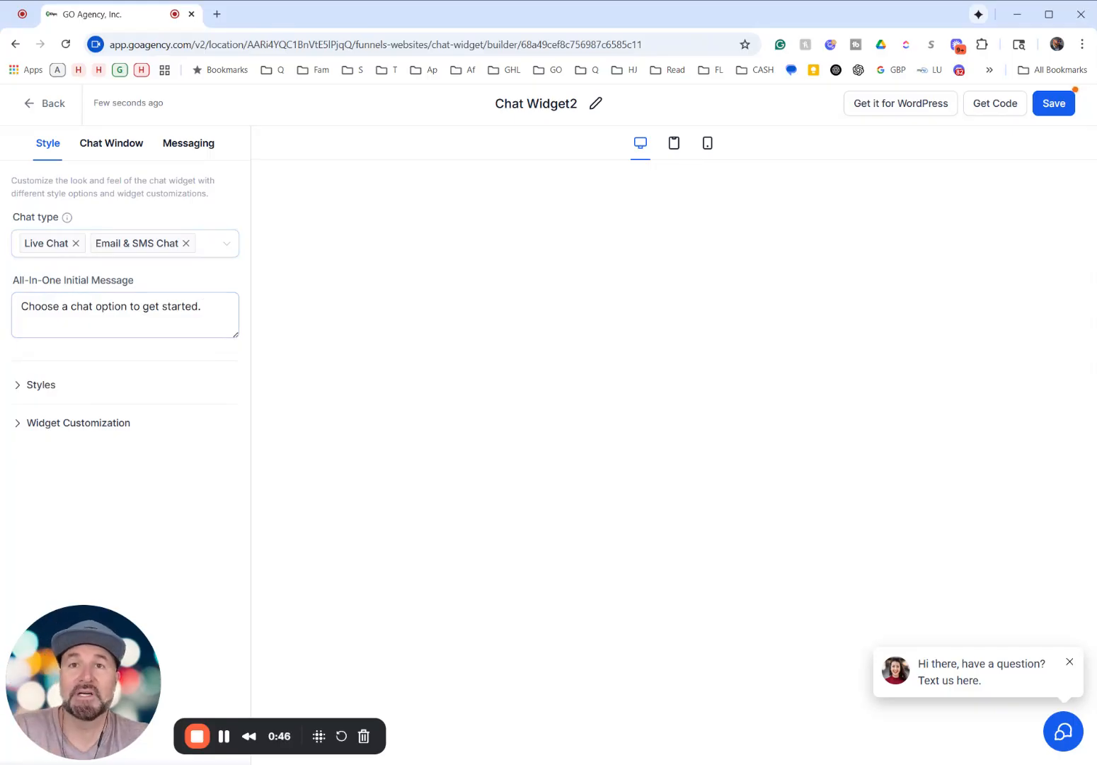
# - Expand the Styles settings and preview the chat prompt without an avatar and the second chat icon, restoring the first option of each
pyautogui.click(25, 386)
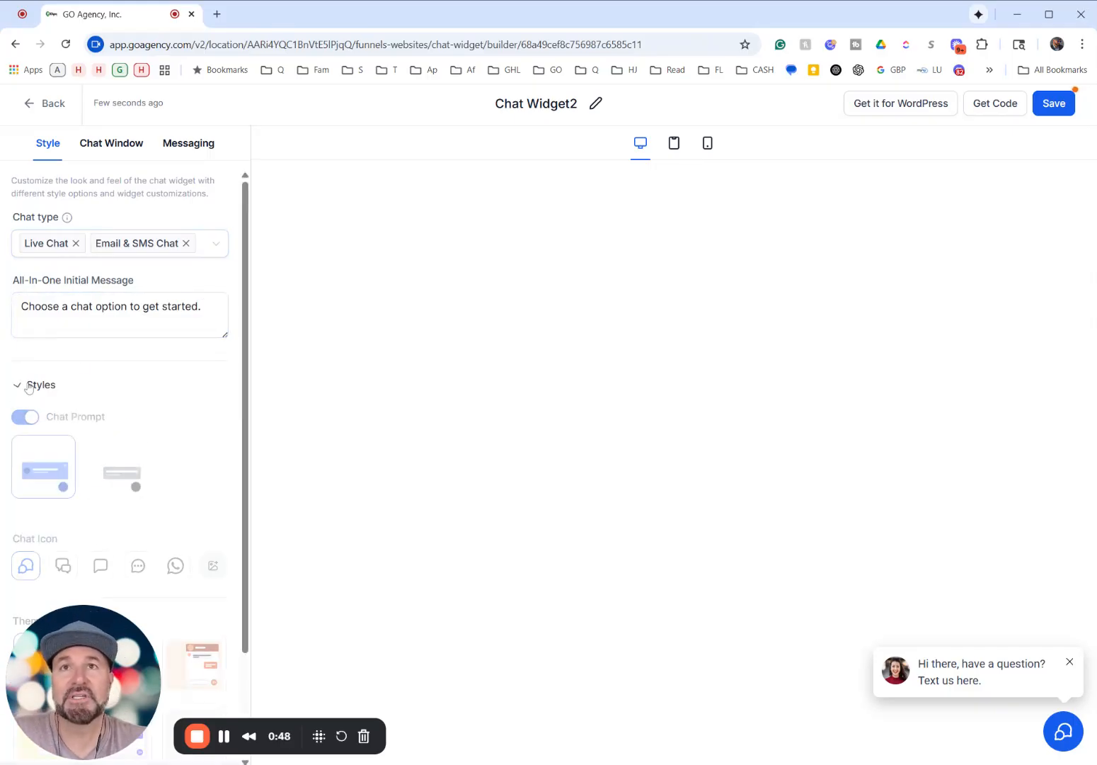
pyautogui.scroll(-3, 112, 374)
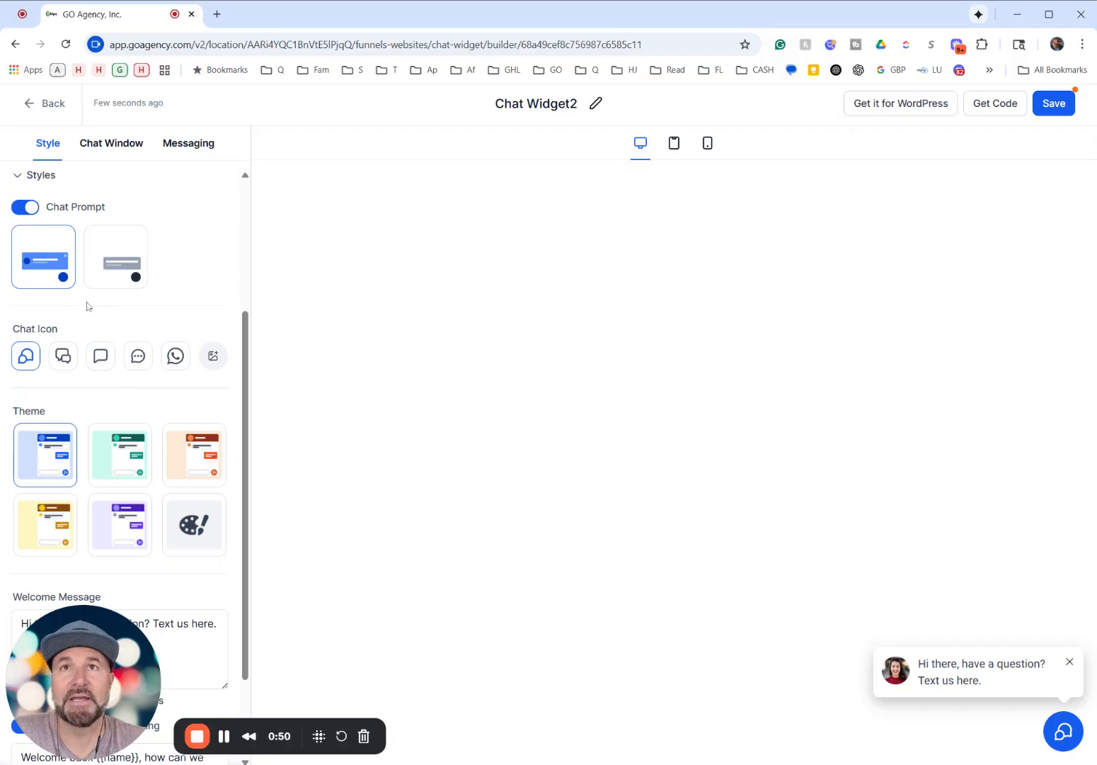
pyautogui.click(127, 277)
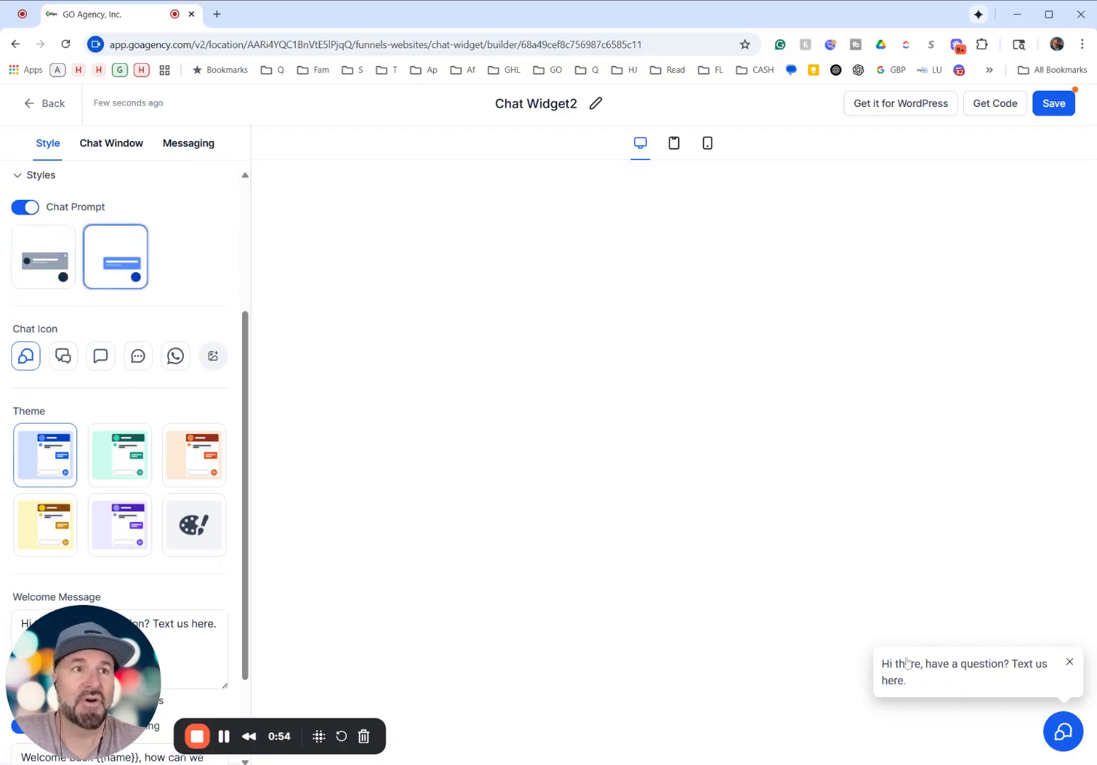
pyautogui.click(35, 272)
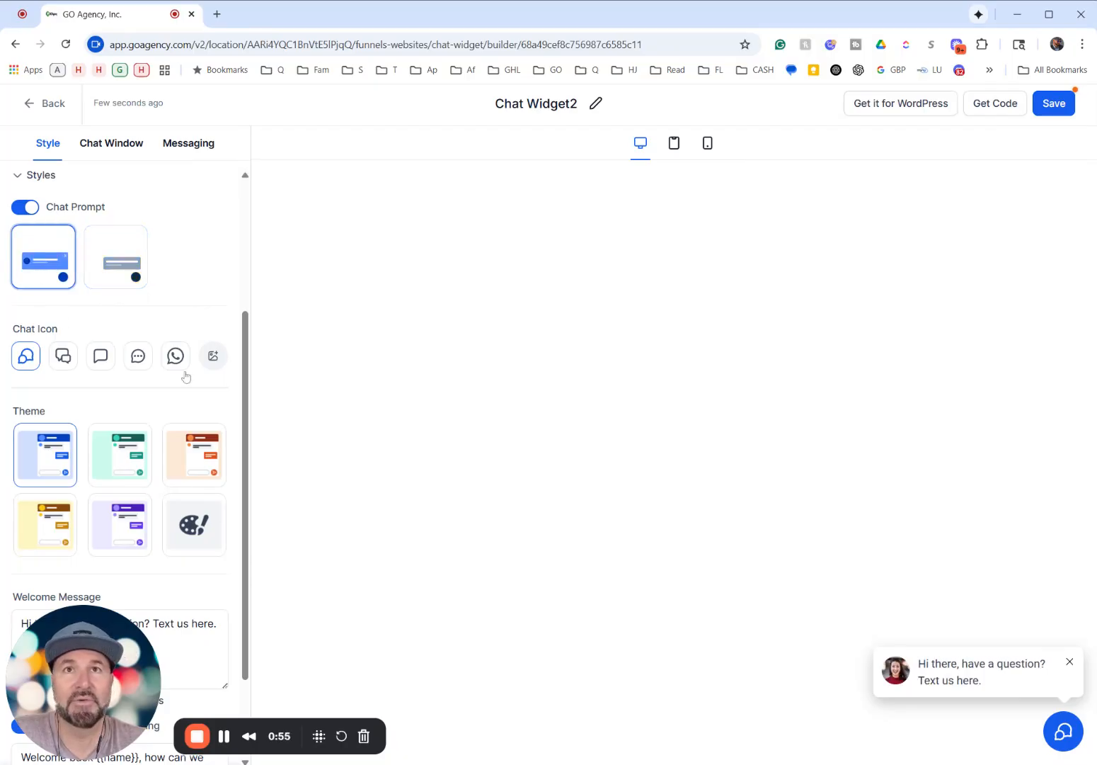
pyautogui.click(62, 360)
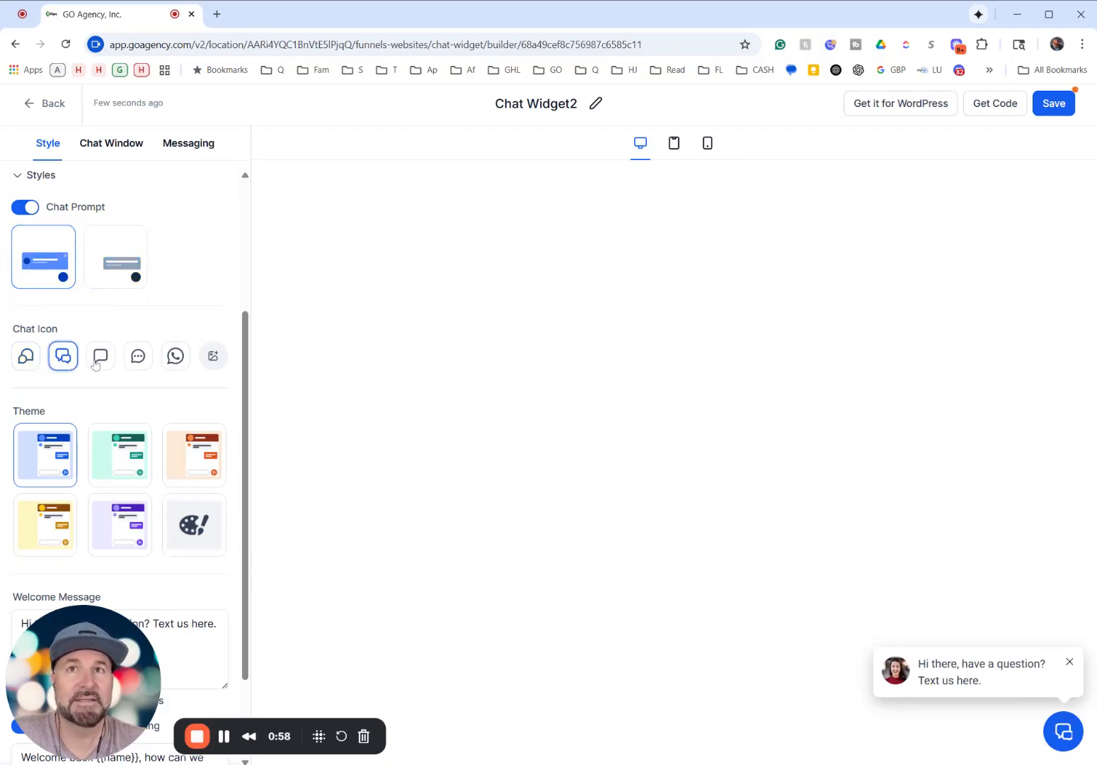
pyautogui.click(28, 357)
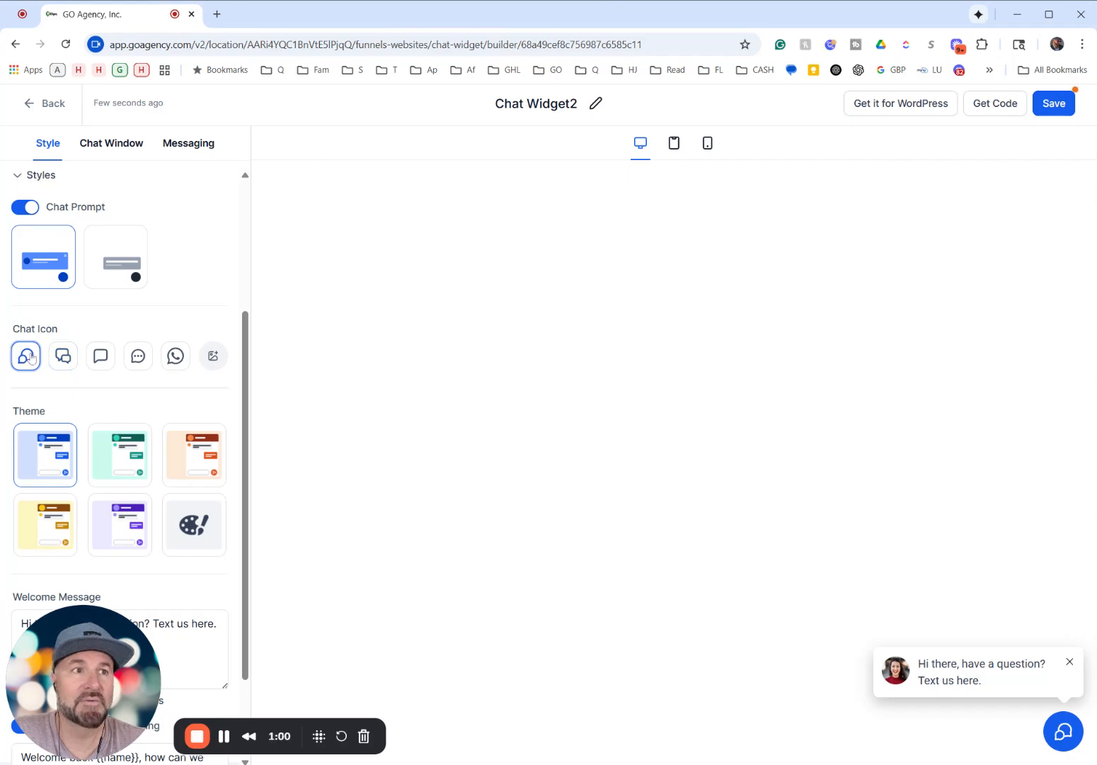
# - Upload Chat Bubble (300 × 300 px).png to media storage and use it as the custom chat icon
pyautogui.click(214, 356)
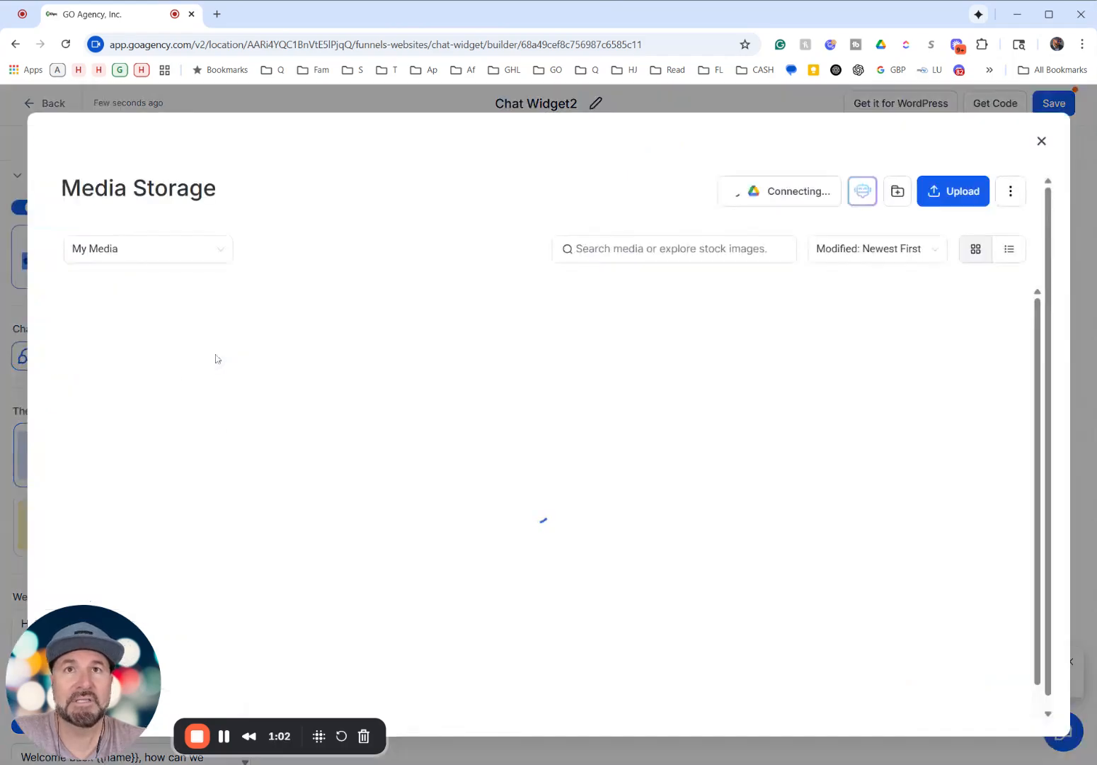
pyautogui.scroll(-2, 216, 359)
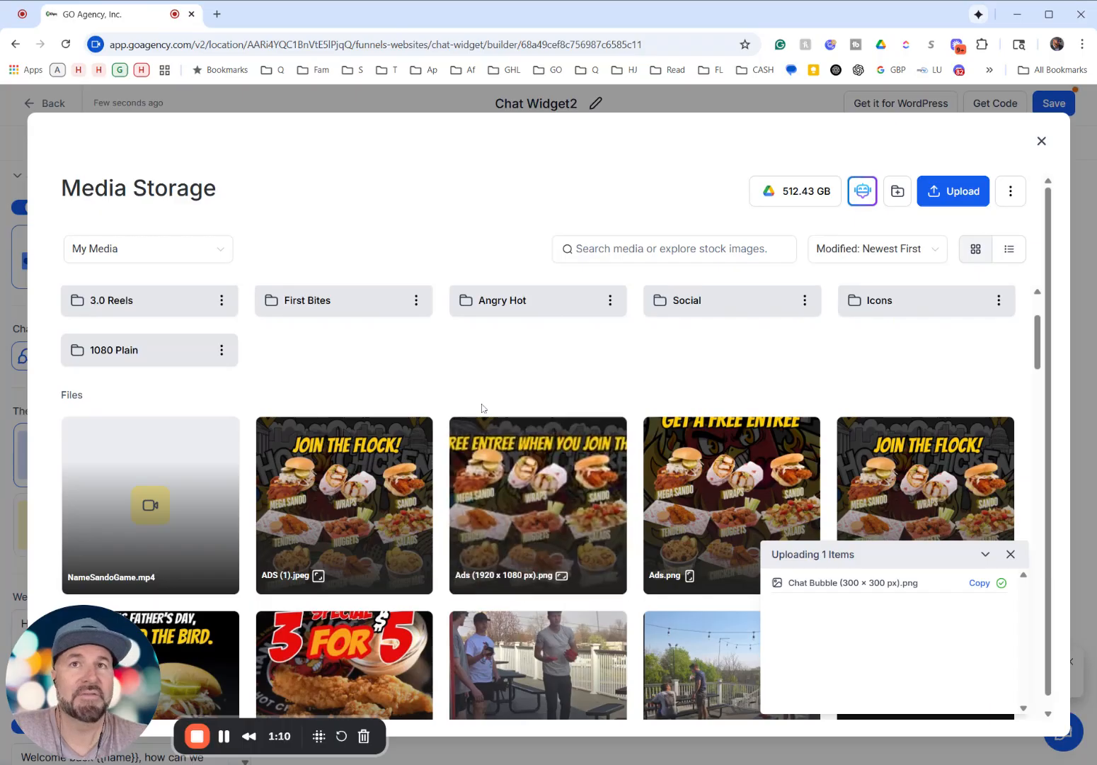
pyautogui.click(124, 476)
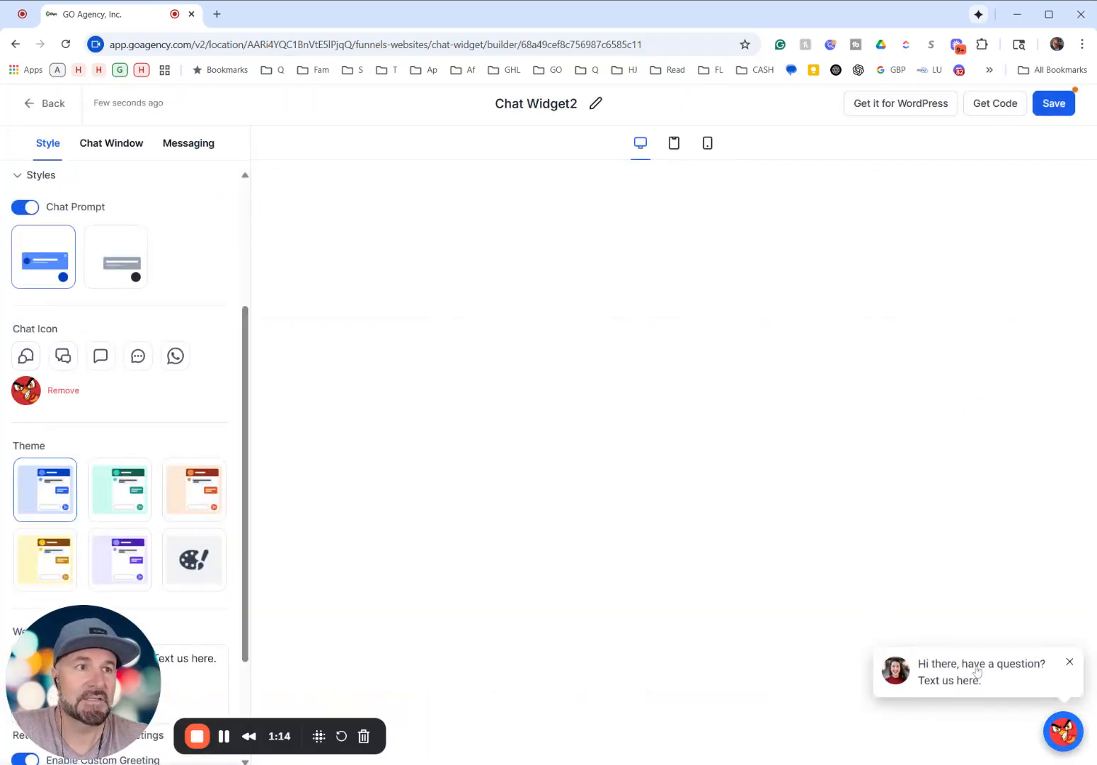
# - Preview the green and blue themes and select the custom color theme for the widget
pyautogui.scroll(-2, 171, 422)
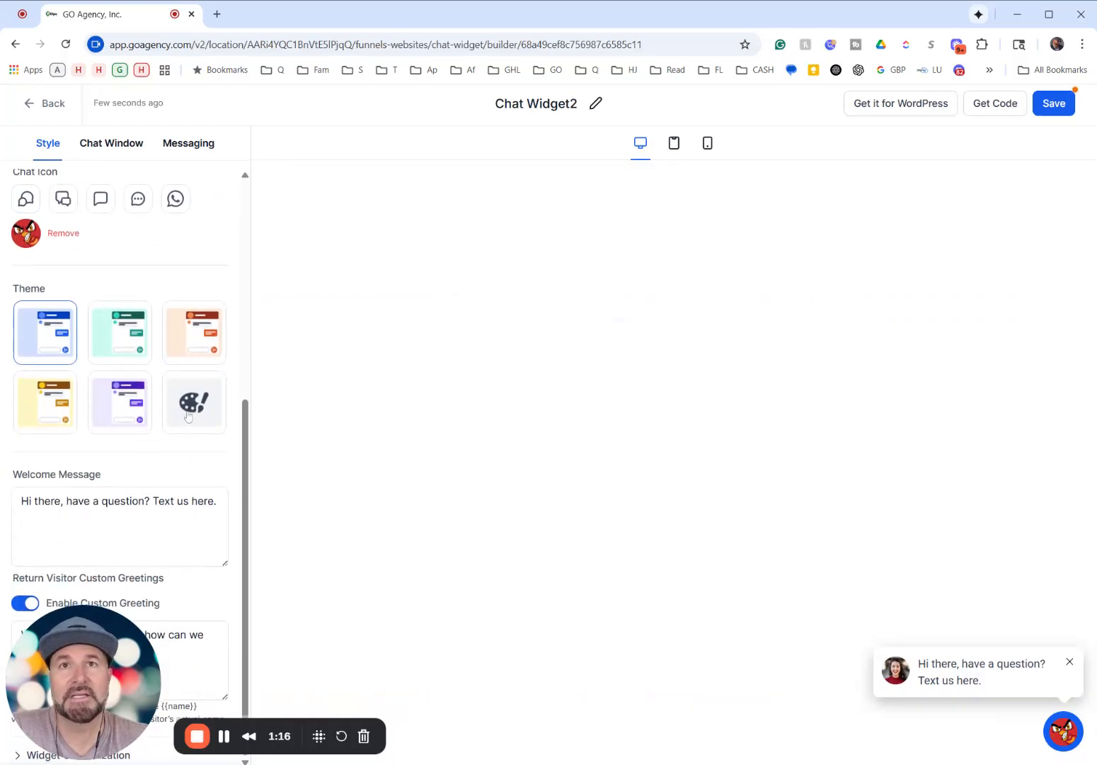
pyautogui.click(119, 340)
pyautogui.click(50, 346)
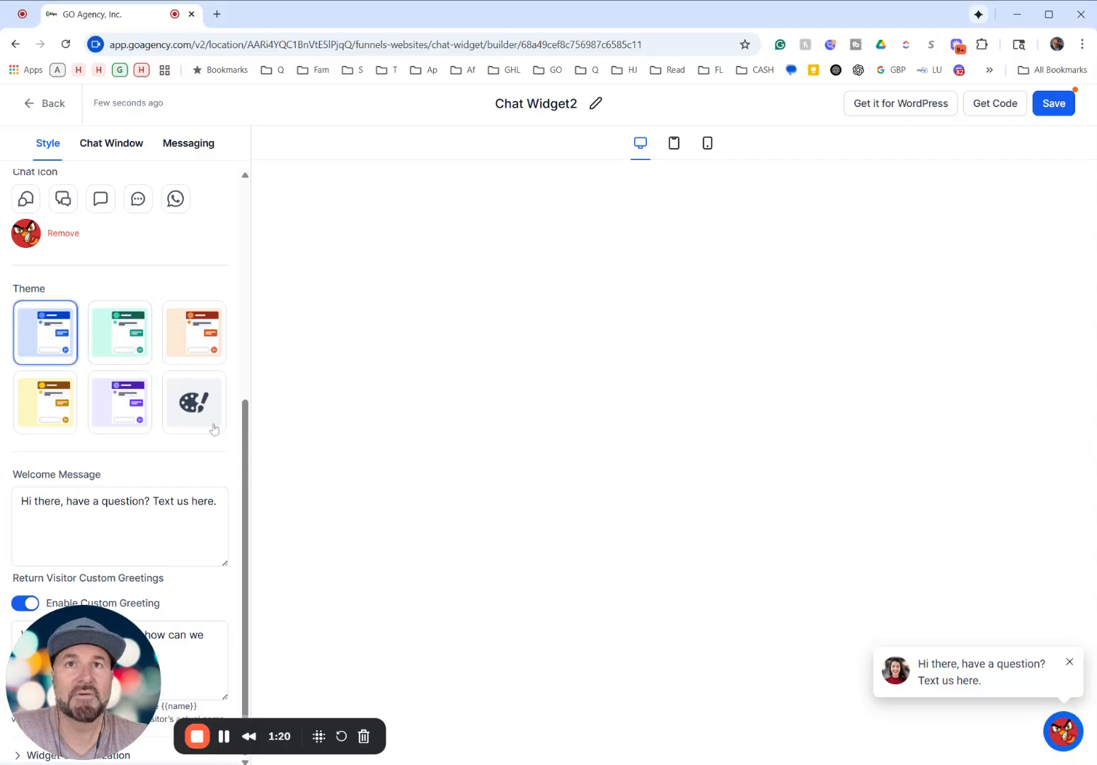
pyautogui.click(212, 425)
# - Set the Chat Bubble Color to #CD3132FF
pyautogui.click(204, 485)
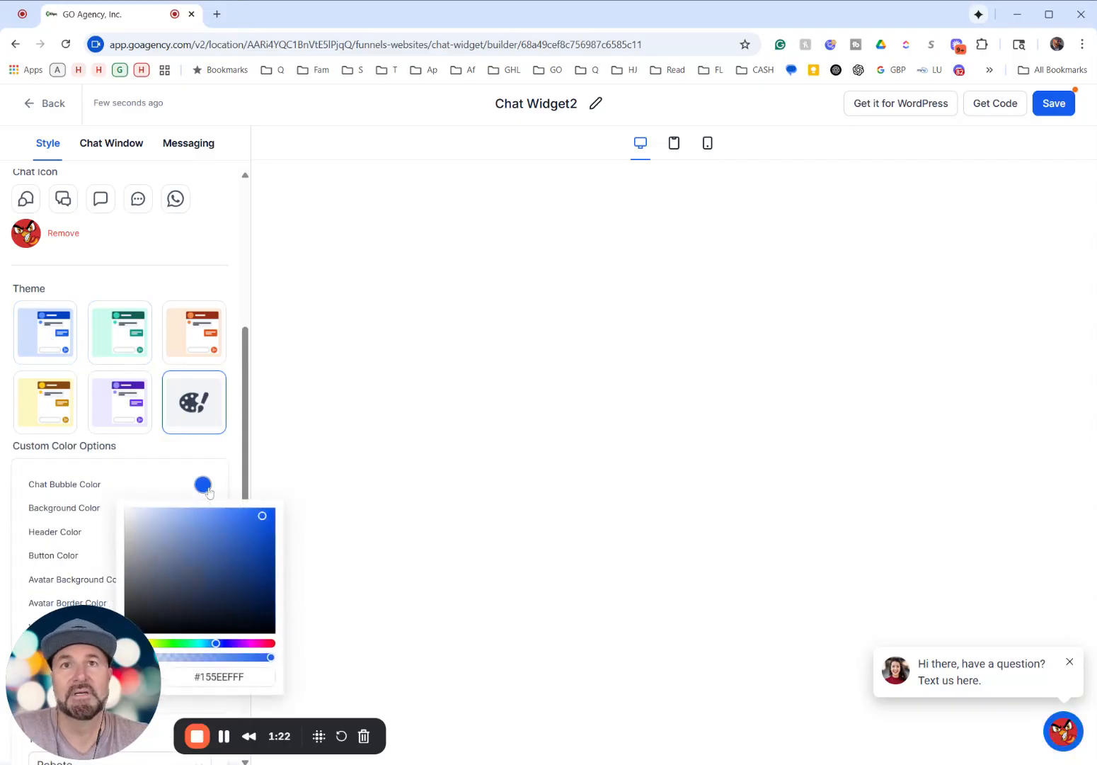
pyautogui.moveTo(246, 677); pyautogui.dragTo(193, 676)
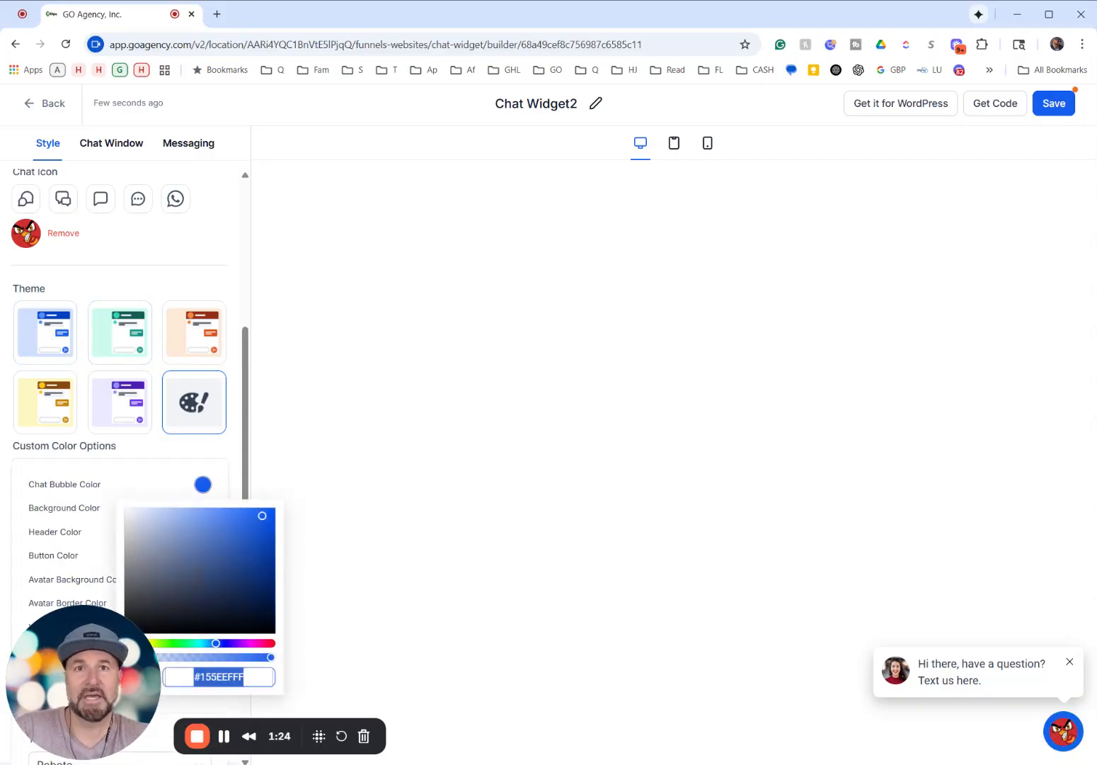
pyautogui.write('#CD3132FF')
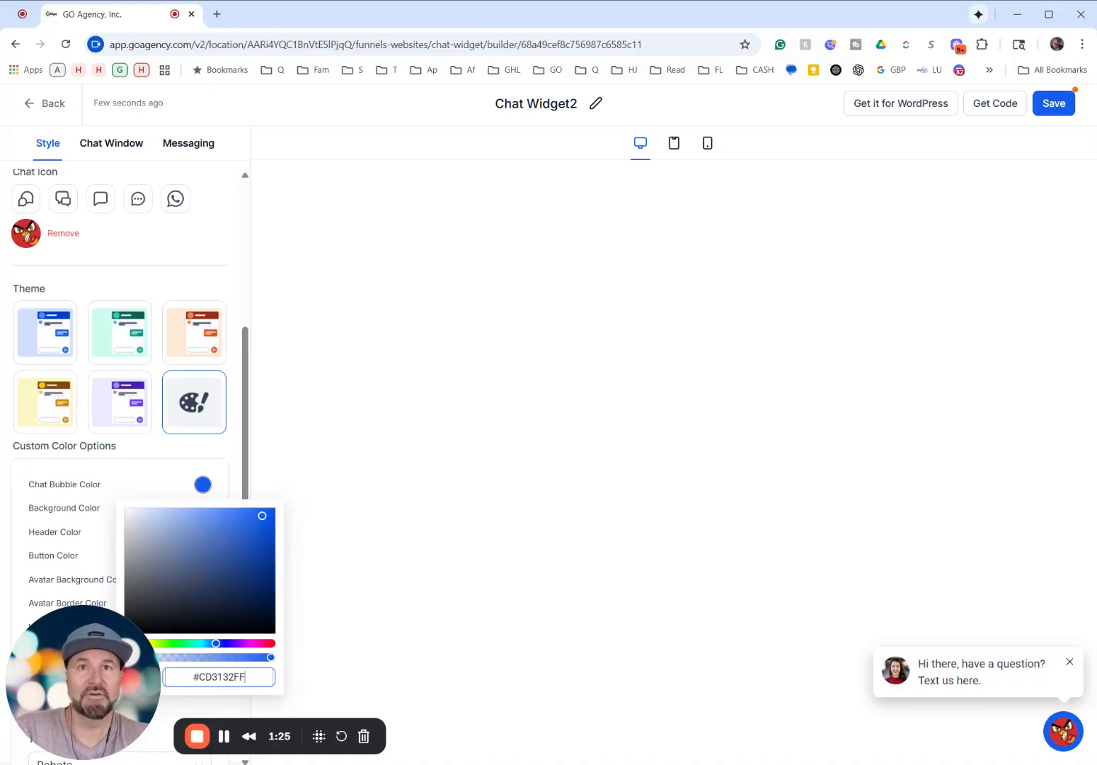
pyautogui.click(162, 475)
# - Set the Header Color to #CD3132FF
pyautogui.click(202, 532)
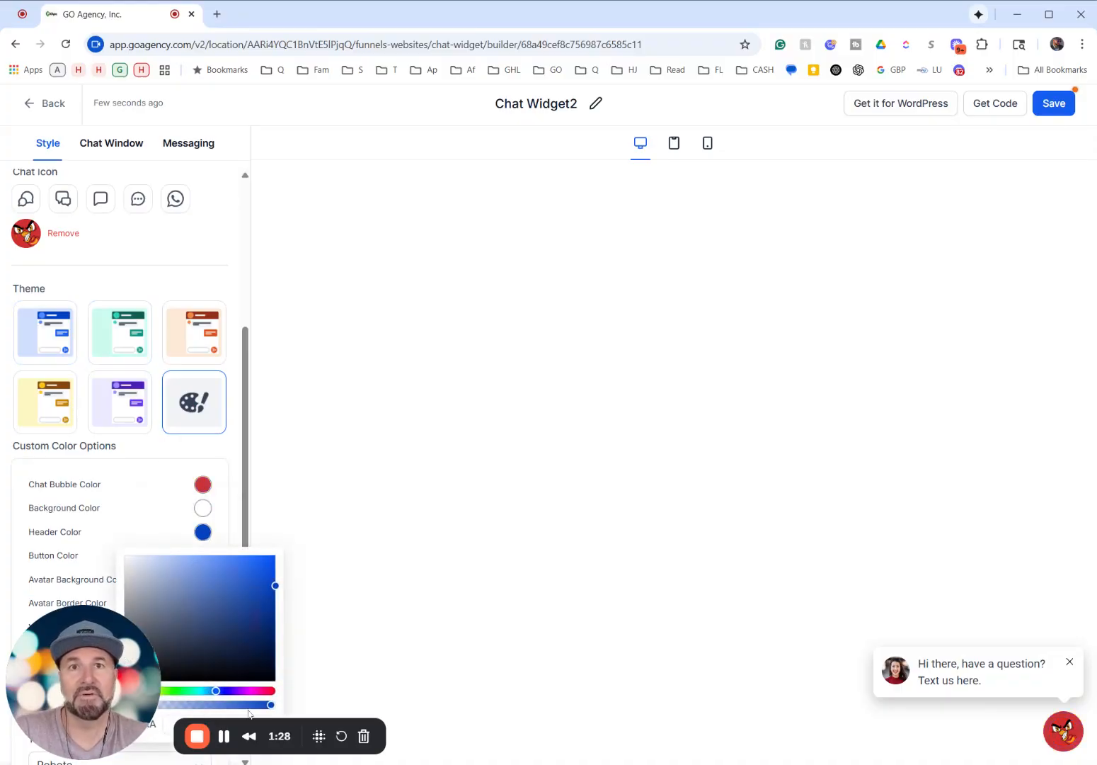
pyautogui.moveTo(114, 701); pyautogui.dragTo(534, 700)
pyautogui.tripleClick(216, 724)
pyautogui.write('#CD3132FF')
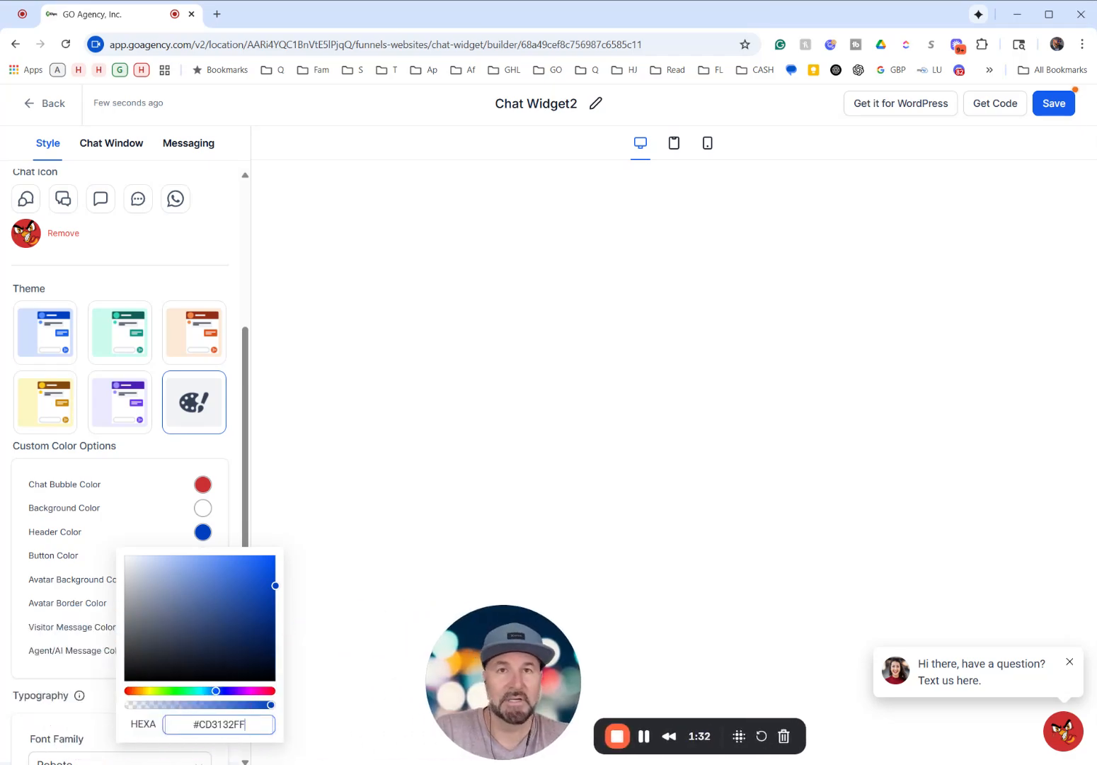
pyautogui.click(153, 464)
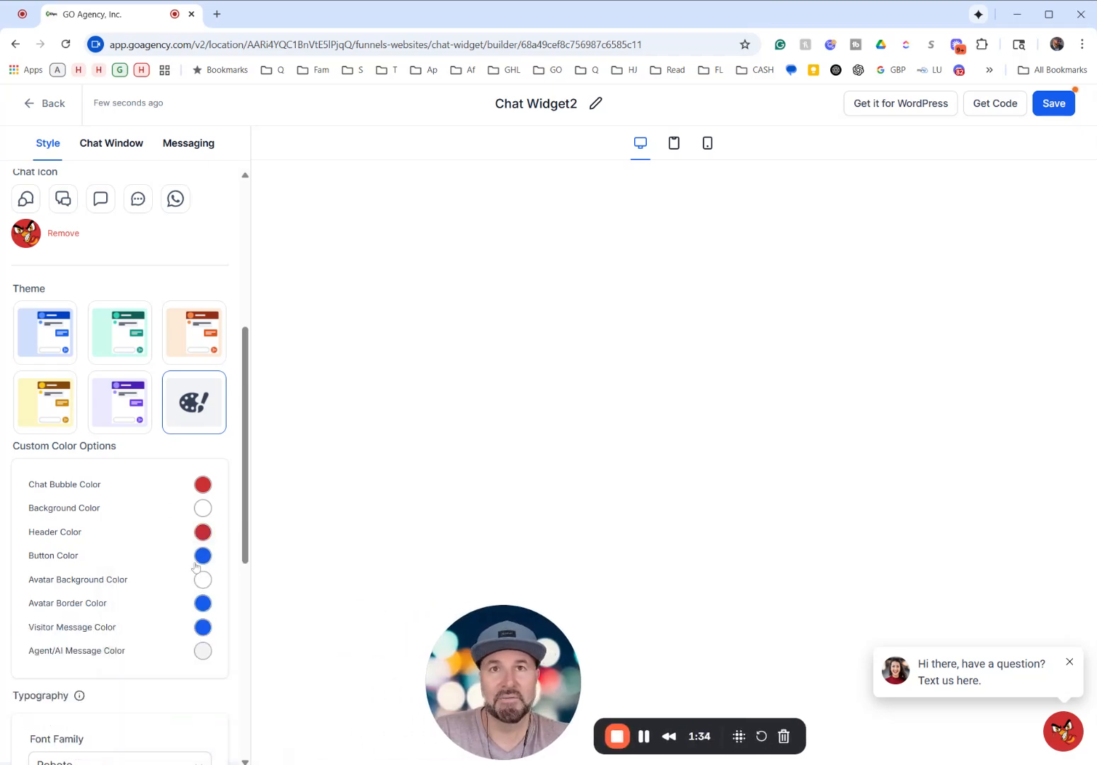
# - Set the Button Color and the Avatar Border Color to #CD3132FF
pyautogui.click(203, 555)
pyautogui.tripleClick(216, 522)
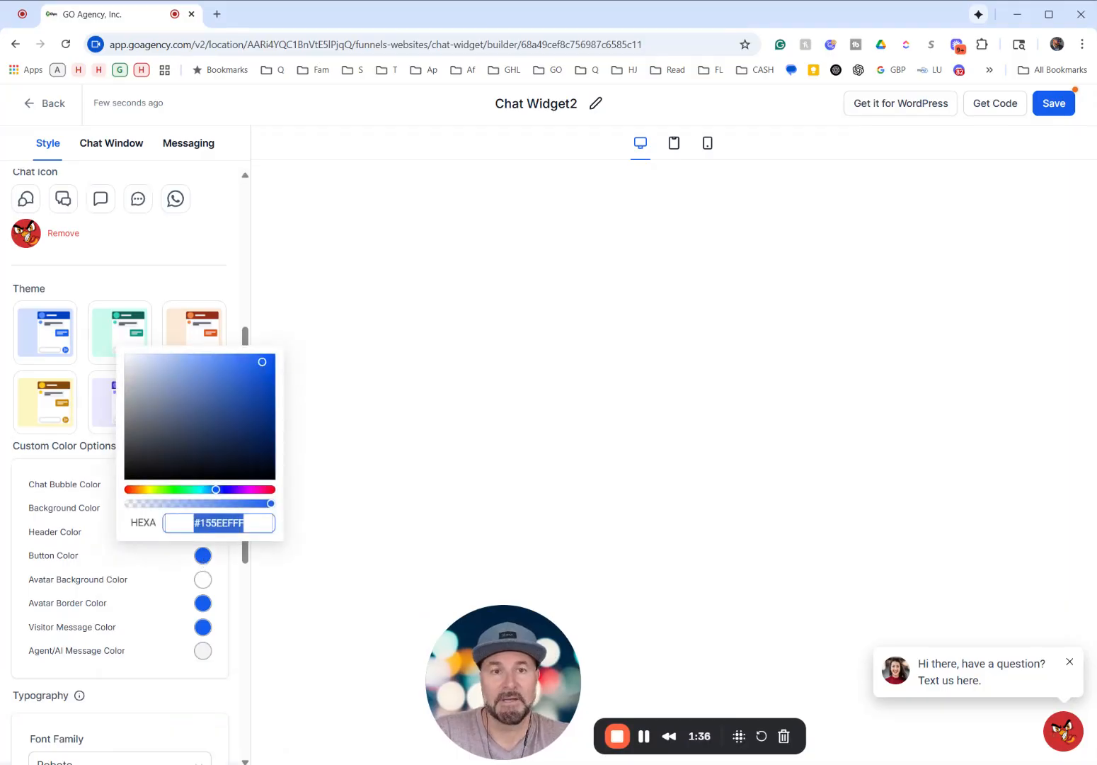
pyautogui.write('#CD3132FF')
pyautogui.click(203, 602)
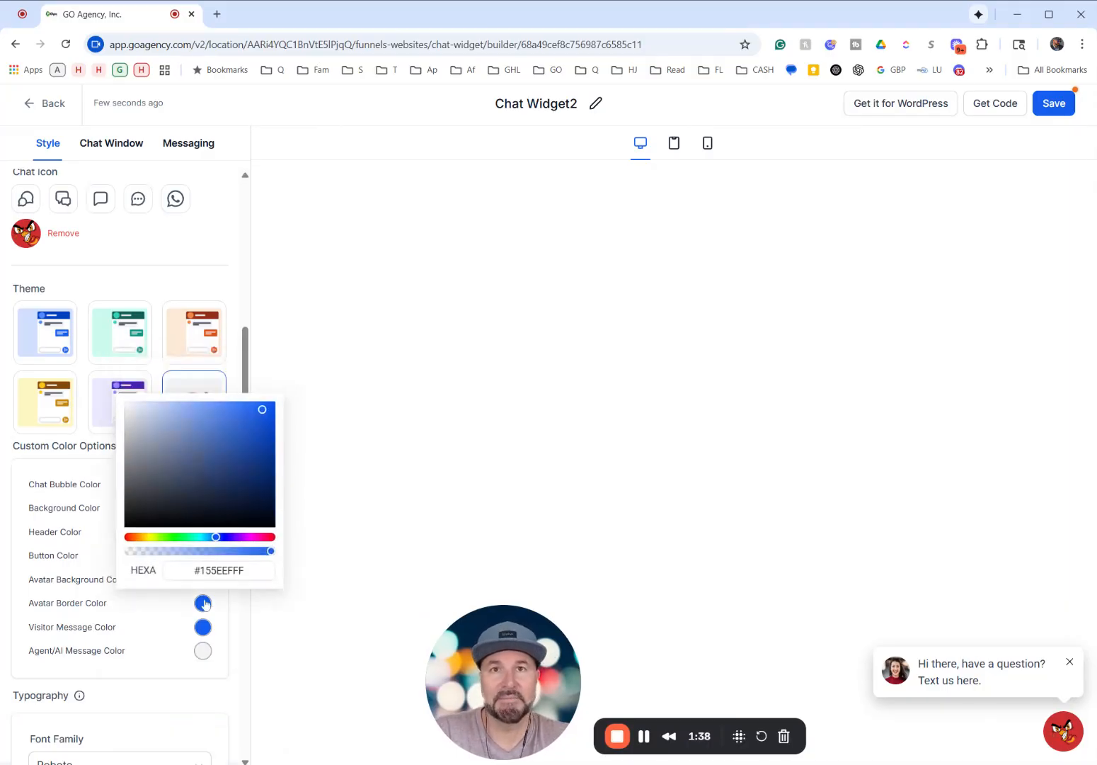
pyautogui.tripleClick(219, 570)
pyautogui.write('#CD3132FF')
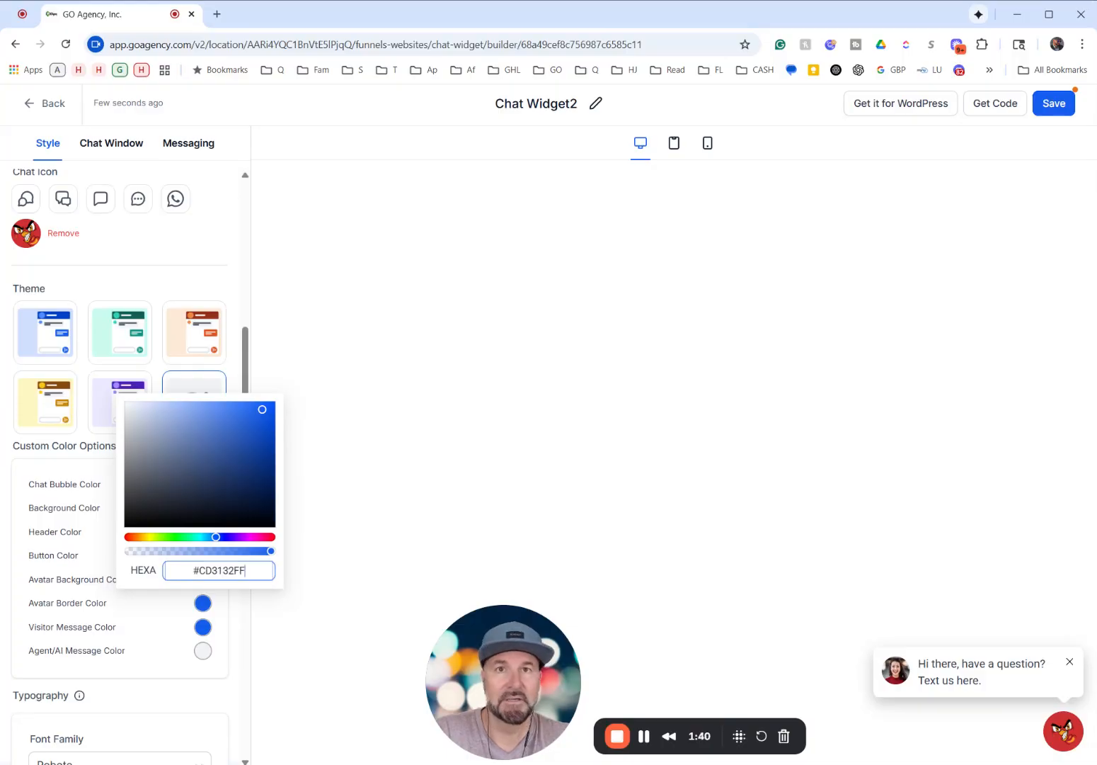
# - Set the Visitor Message Color to #CD3132FF
pyautogui.click(203, 626)
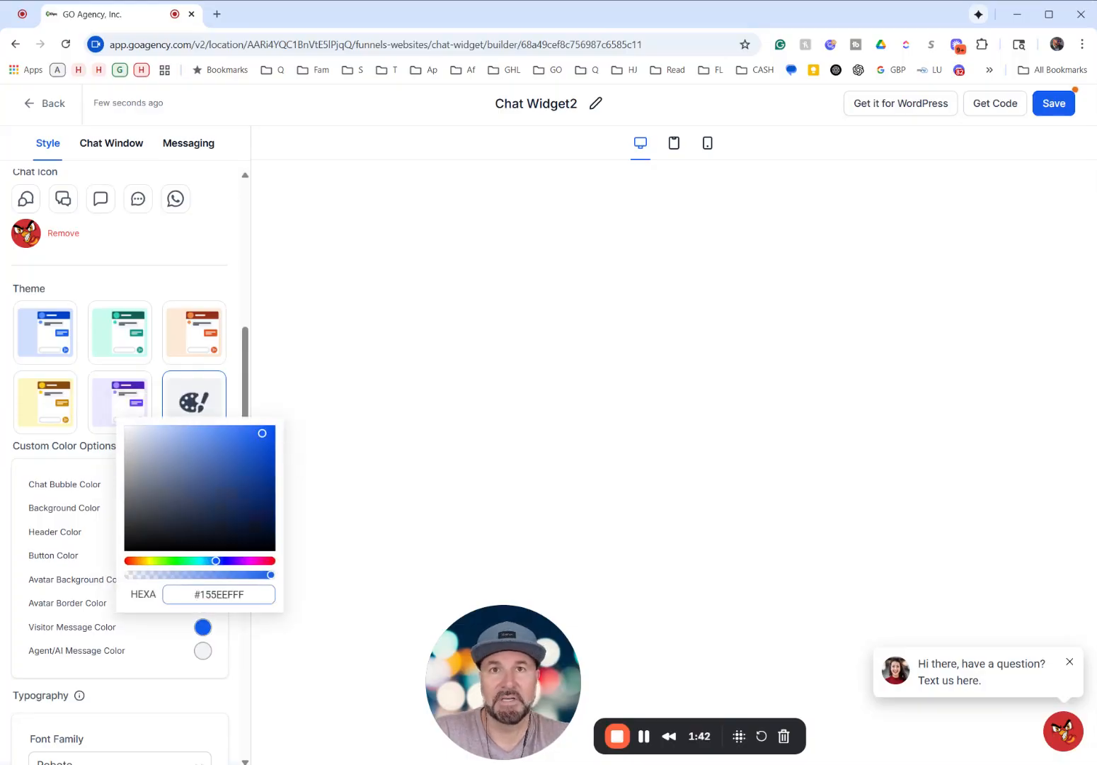
pyautogui.doubleClick(221, 594)
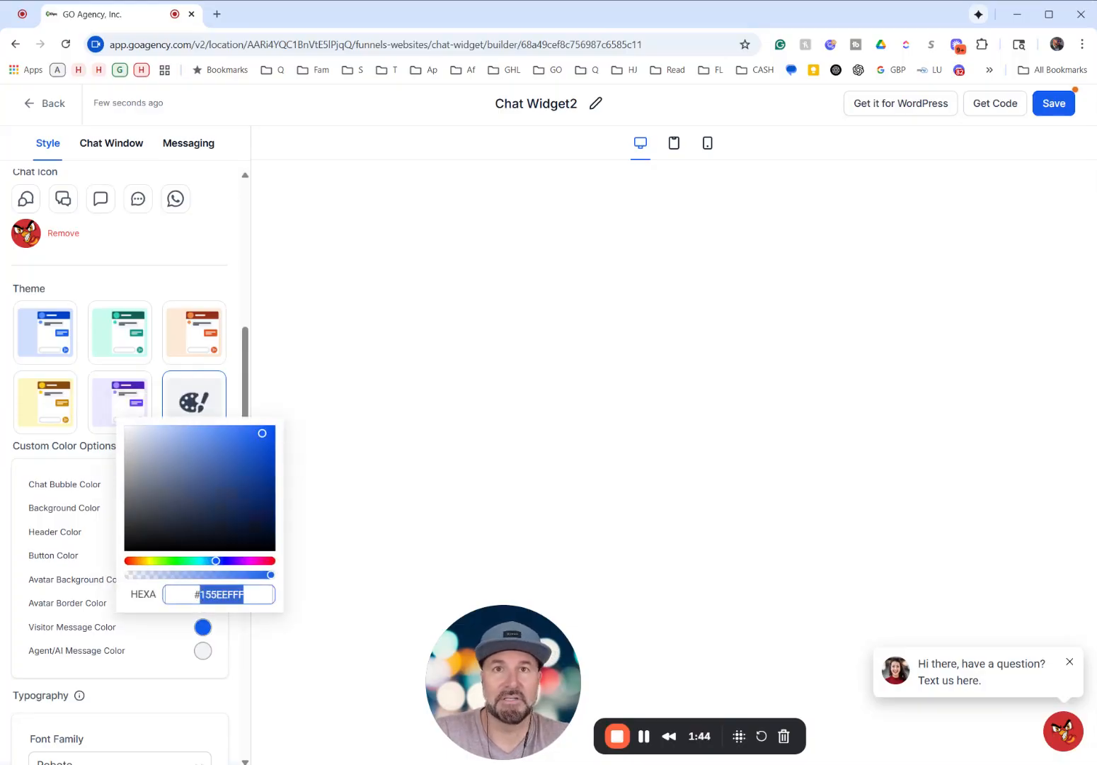
pyautogui.tripleClick(220, 594)
pyautogui.write('#CD3132FF')
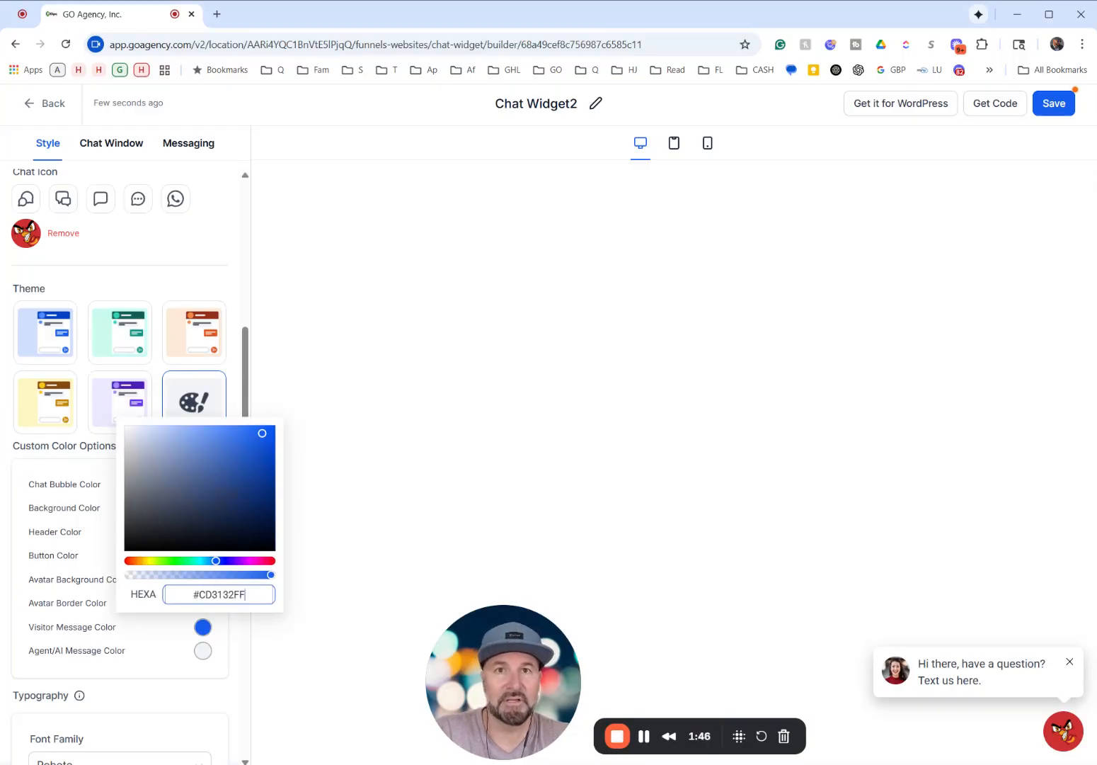
pyautogui.click(405, 468)
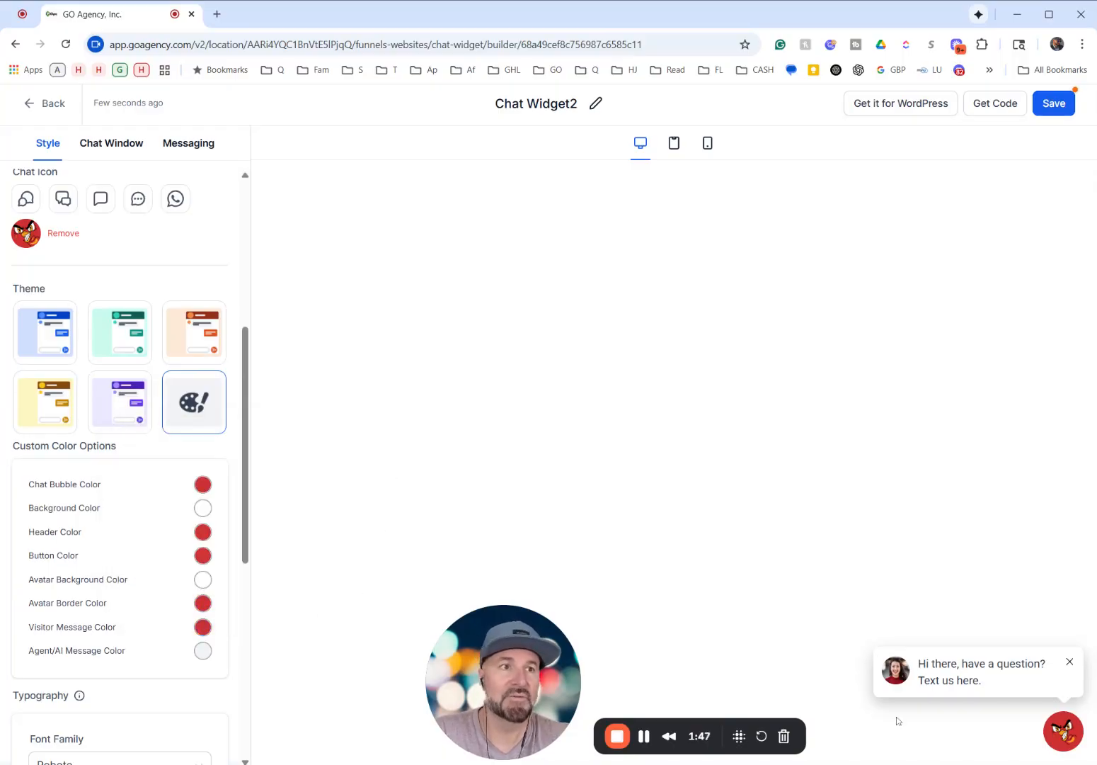
# - Open the chat window preview, try the green Header Color #31CD84FF, and restore the header to #CD3132FF
pyautogui.click(990, 676)
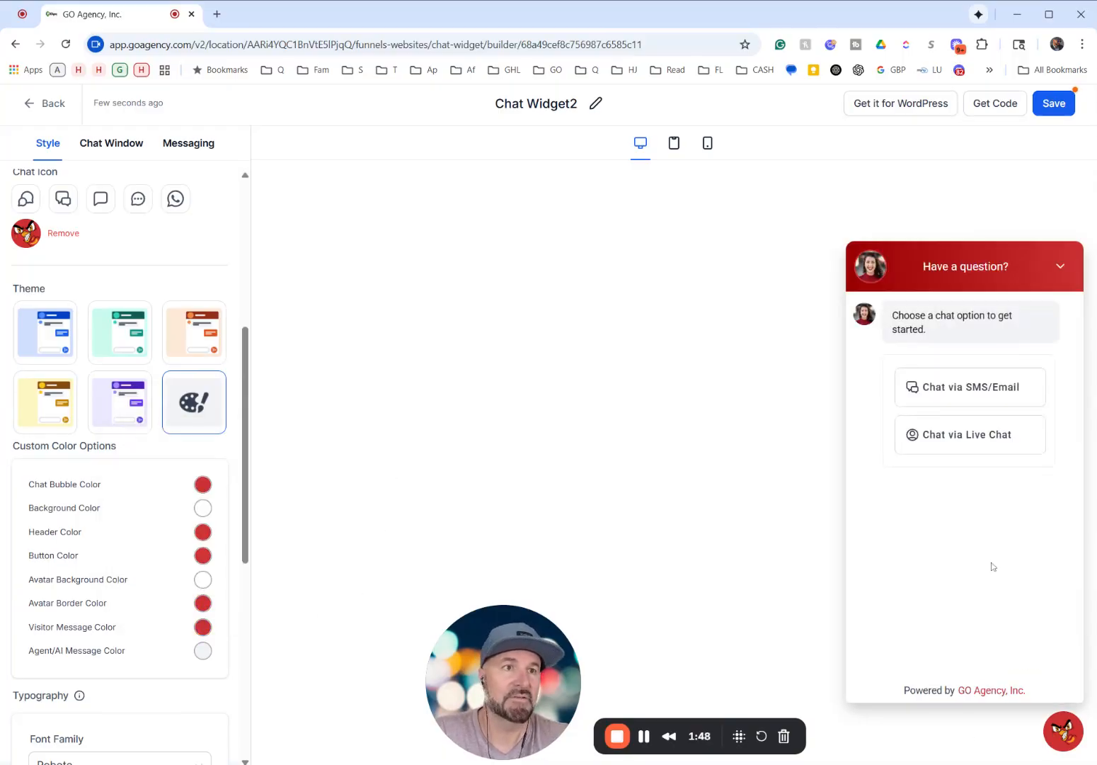
pyautogui.click(203, 531)
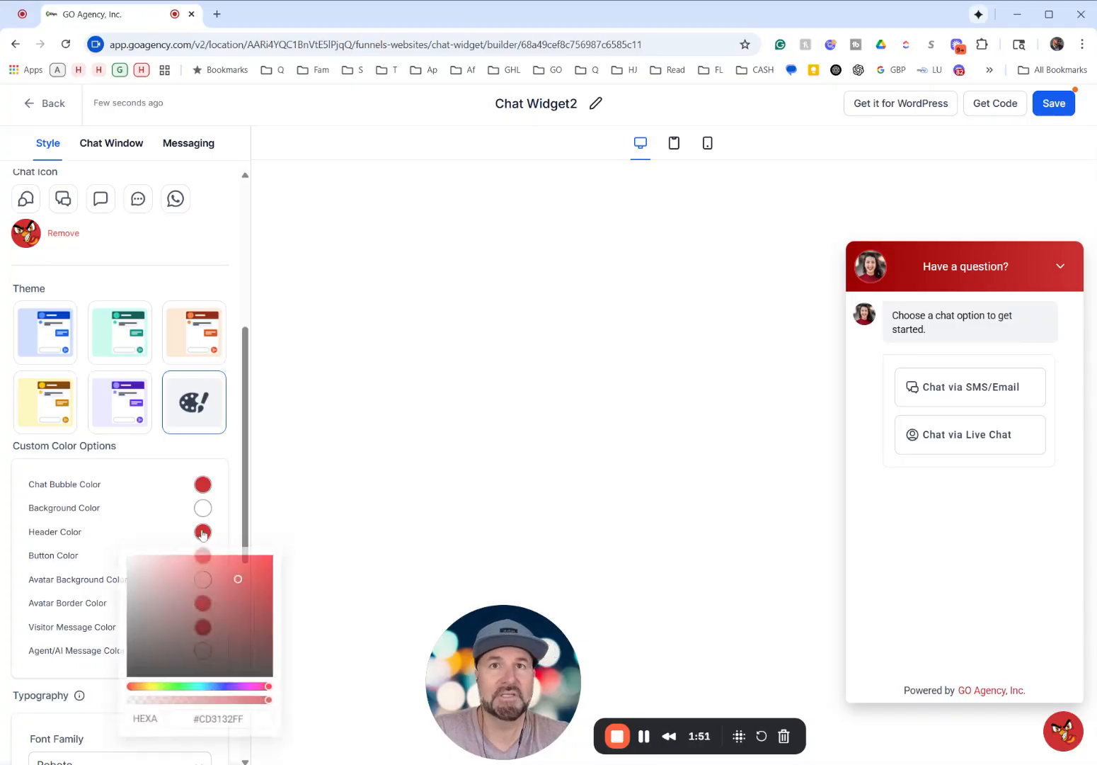
pyautogui.click(190, 695)
pyautogui.click(220, 722)
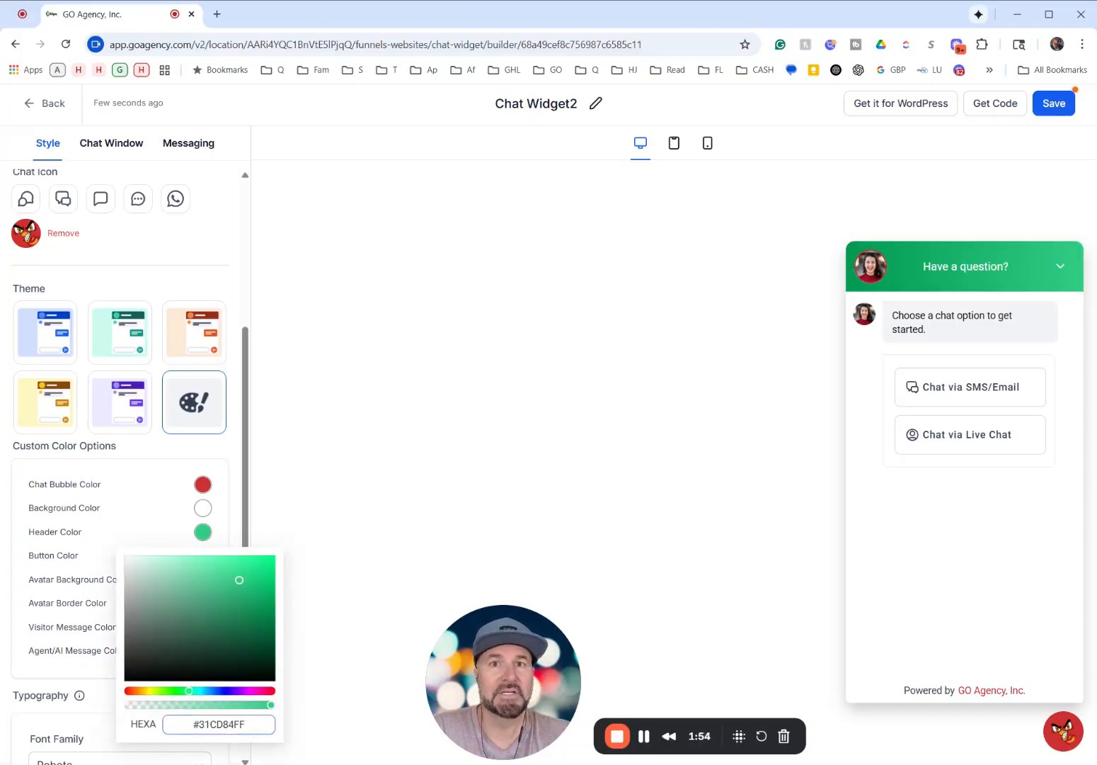
pyautogui.hotkey('ctrl', 'a')
pyautogui.write('#CD3132FF')
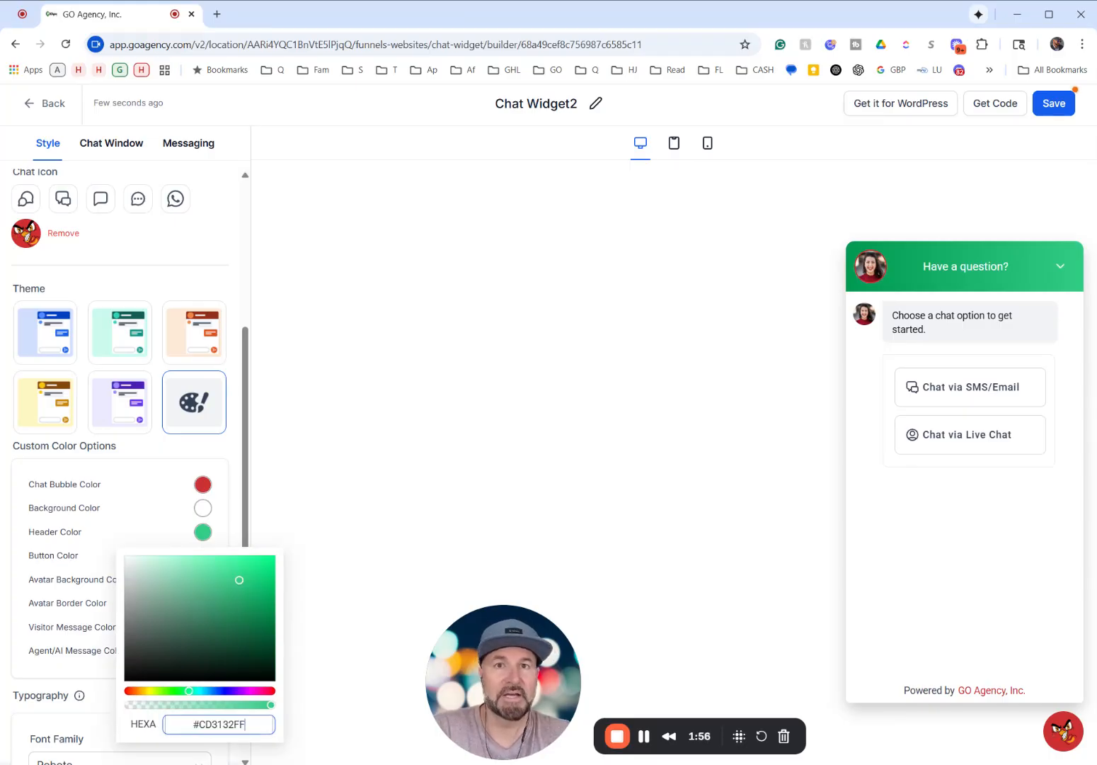
pyautogui.click(375, 506)
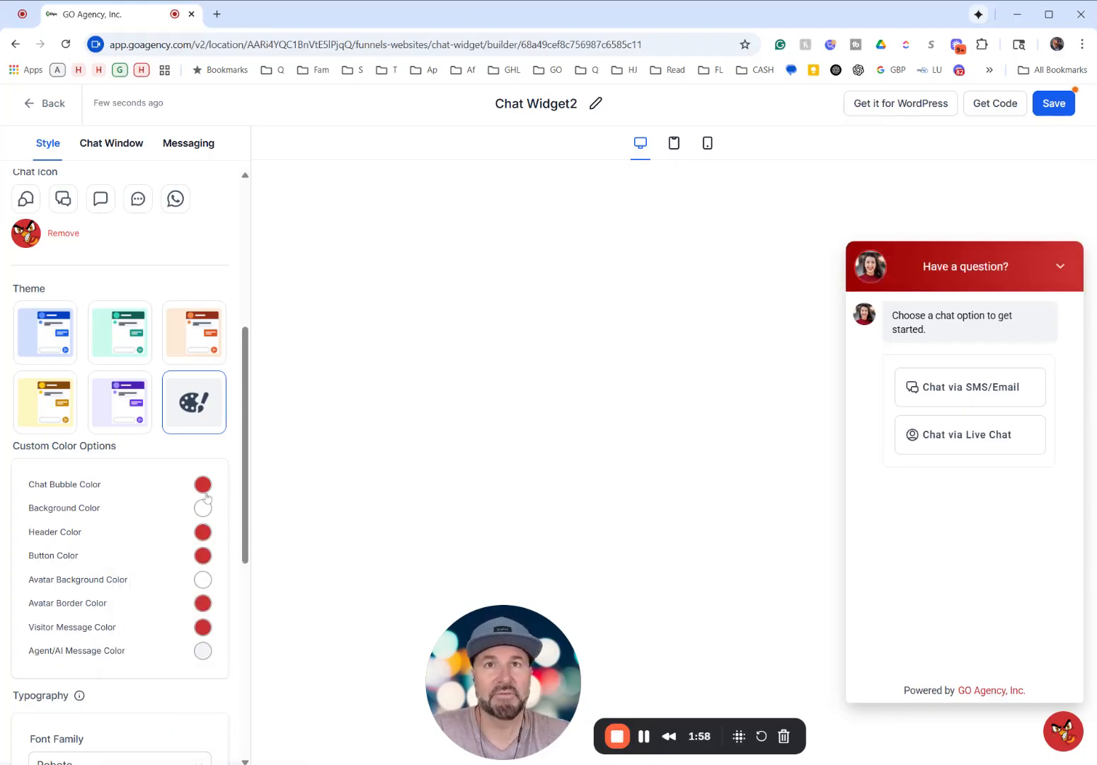
# - Try green #31CD4EFF and near-black #070707FF as the Avatar Border Color, and restore it to #CD3132FF
pyautogui.click(203, 604)
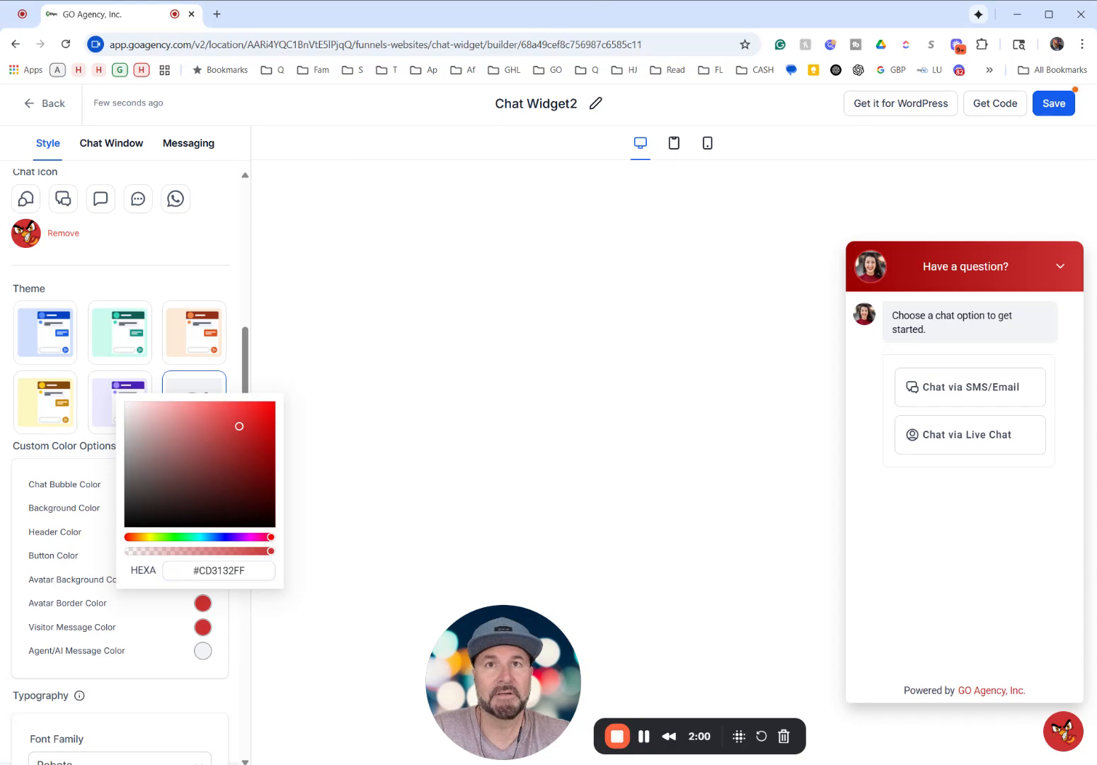
pyautogui.click(182, 537)
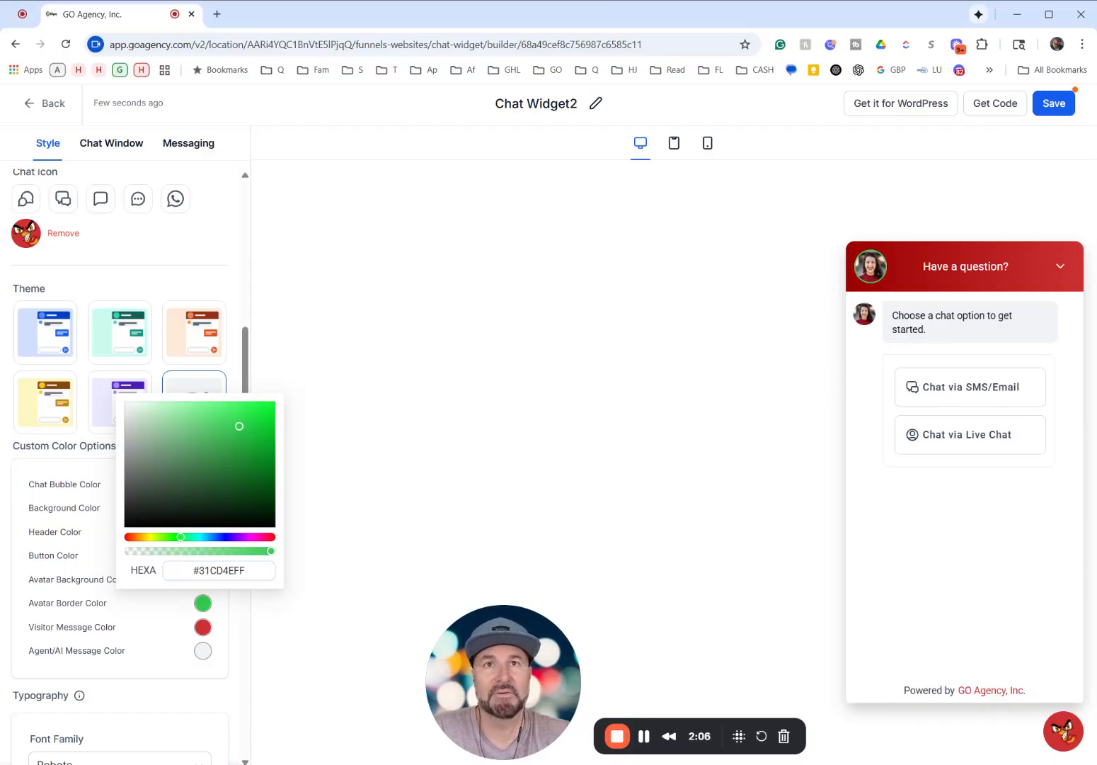
pyautogui.moveTo(240, 425); pyautogui.dragTo(127, 524)
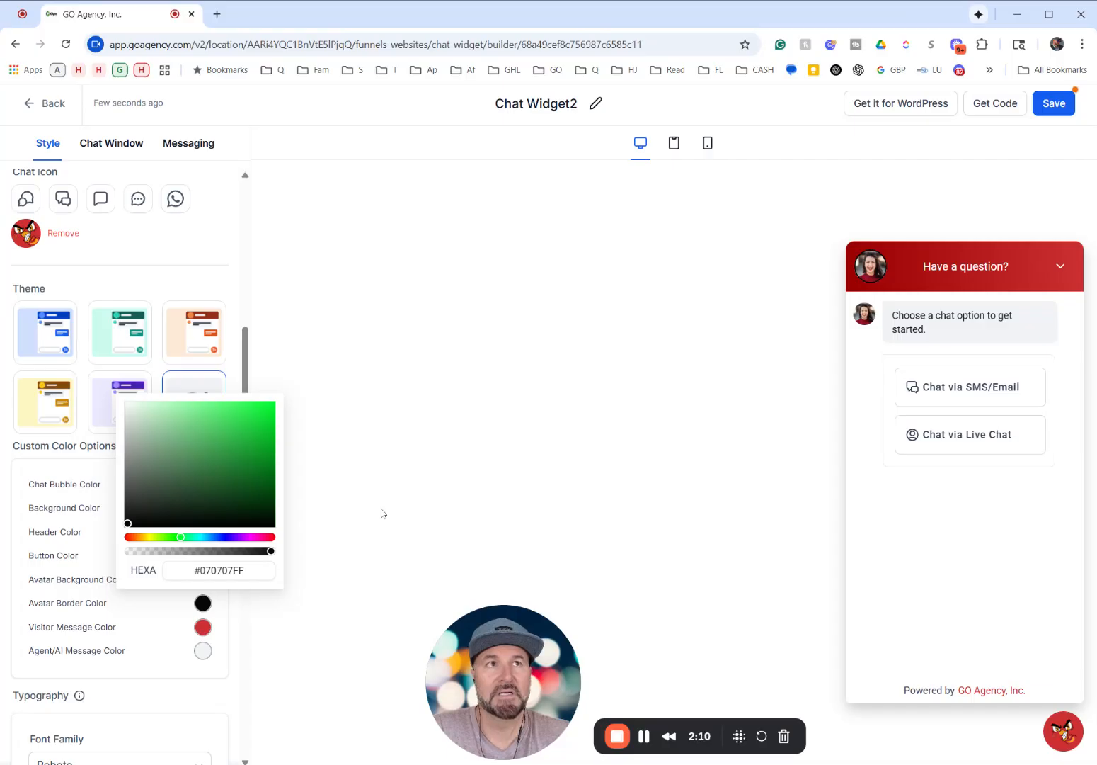
pyautogui.doubleClick(222, 570)
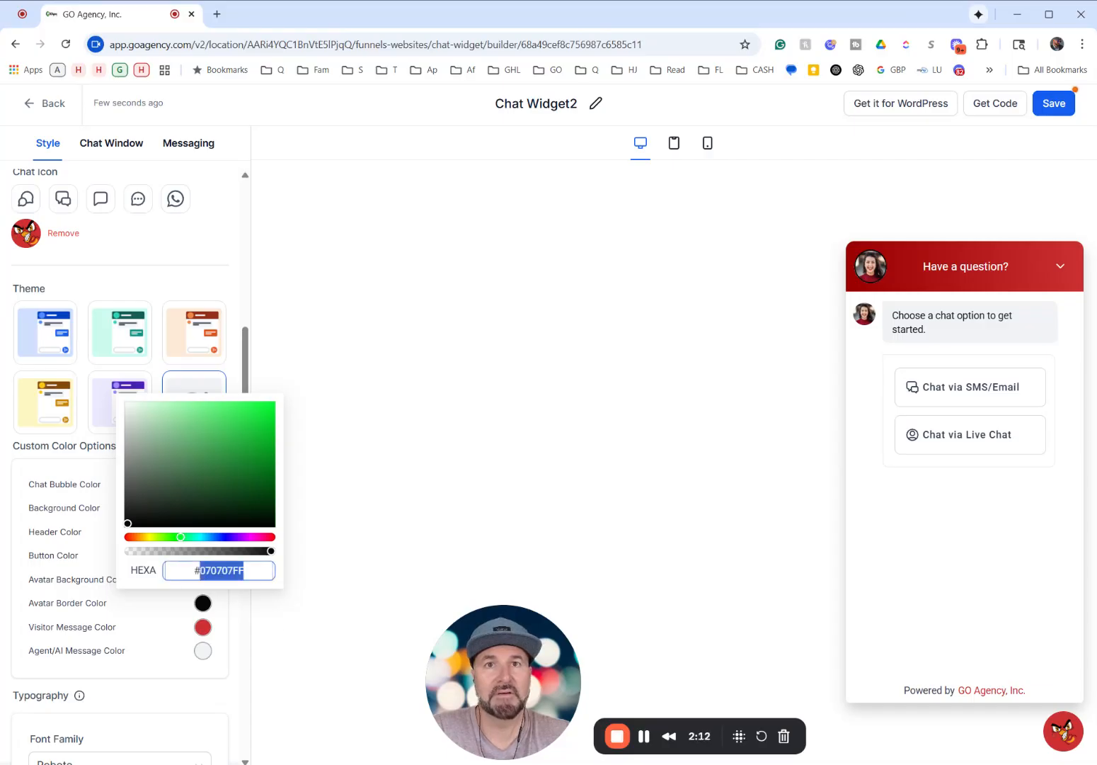
pyautogui.click(222, 570)
pyautogui.doubleClick(222, 570)
pyautogui.click(222, 570)
pyautogui.tripleClick(222, 571)
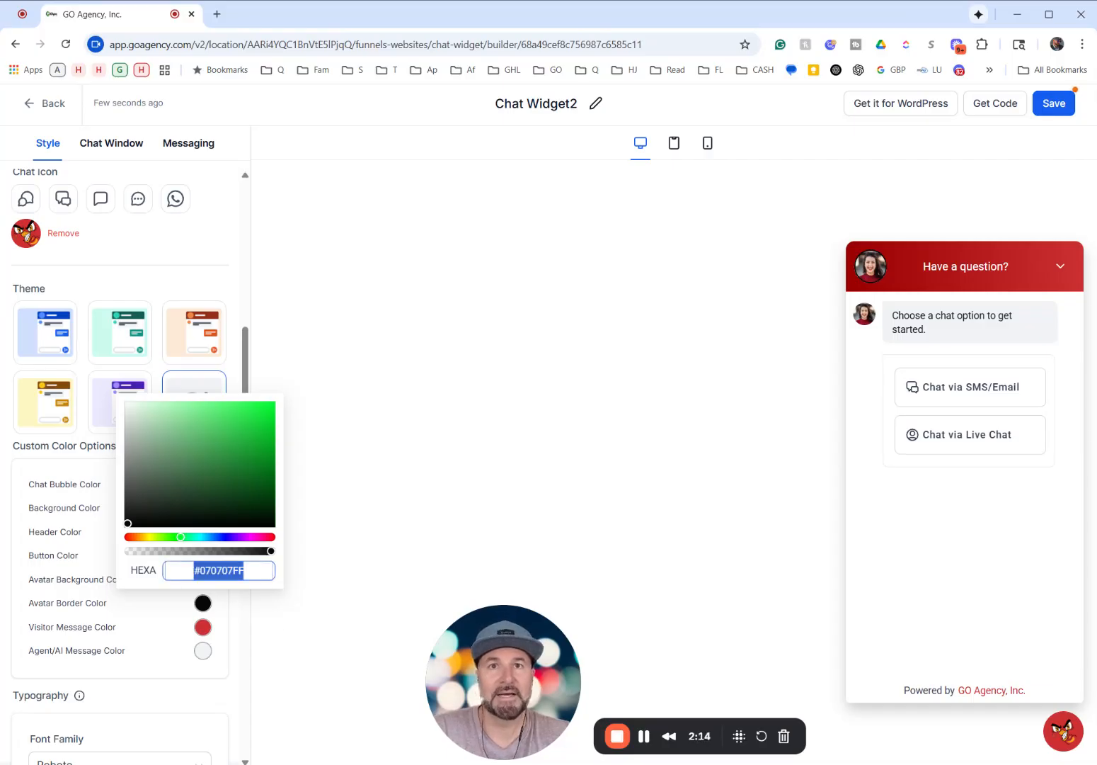
pyautogui.hotkey('ctrl', 'v')
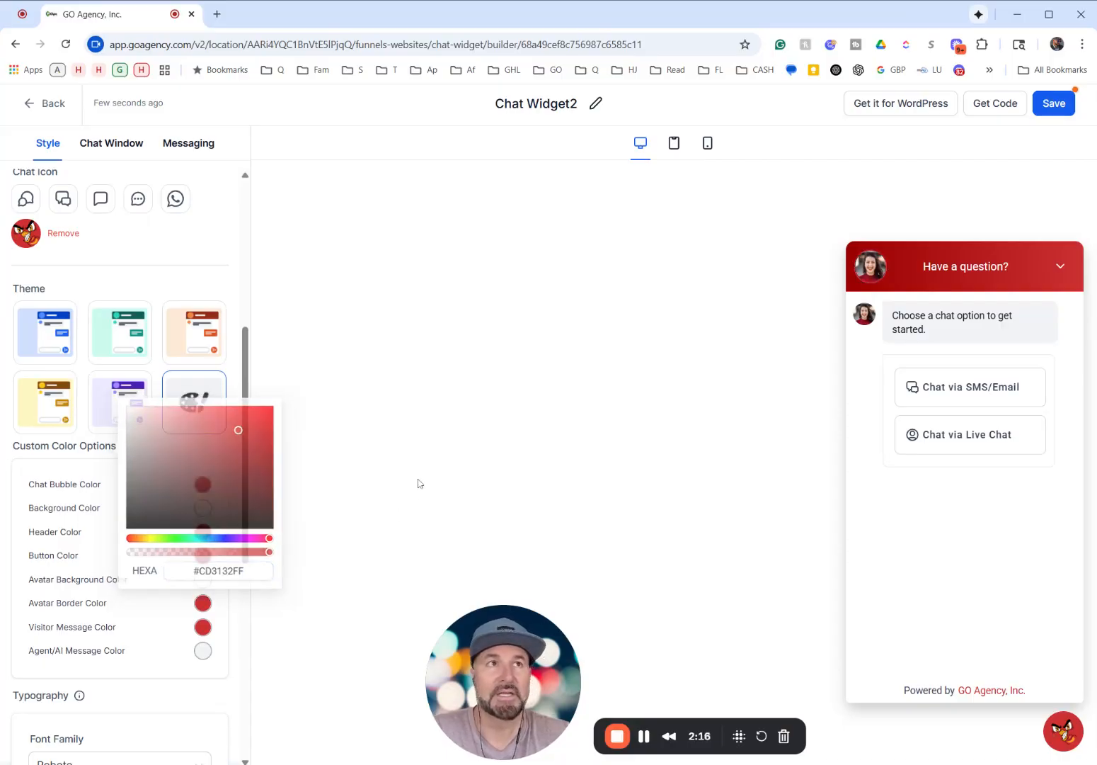
pyautogui.click(423, 482)
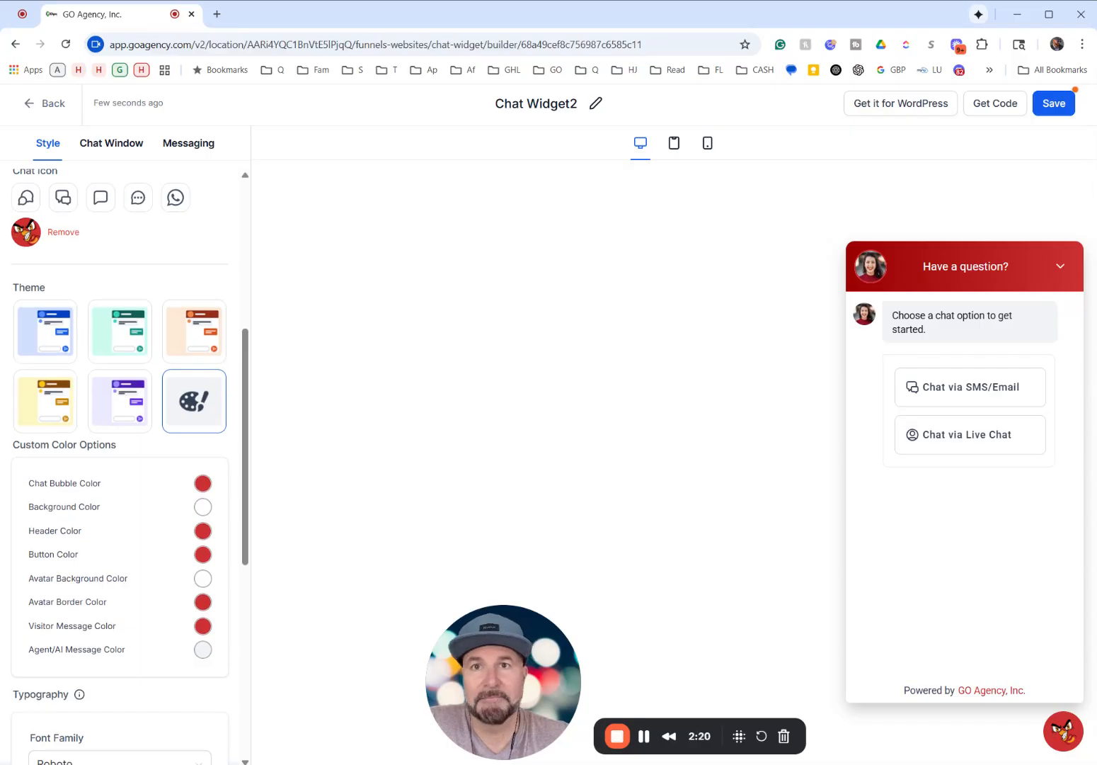
# - Review the Welcome Message and the return visitor custom greeting with its {{name}} variable
pyautogui.scroll(-6, 88, 504)
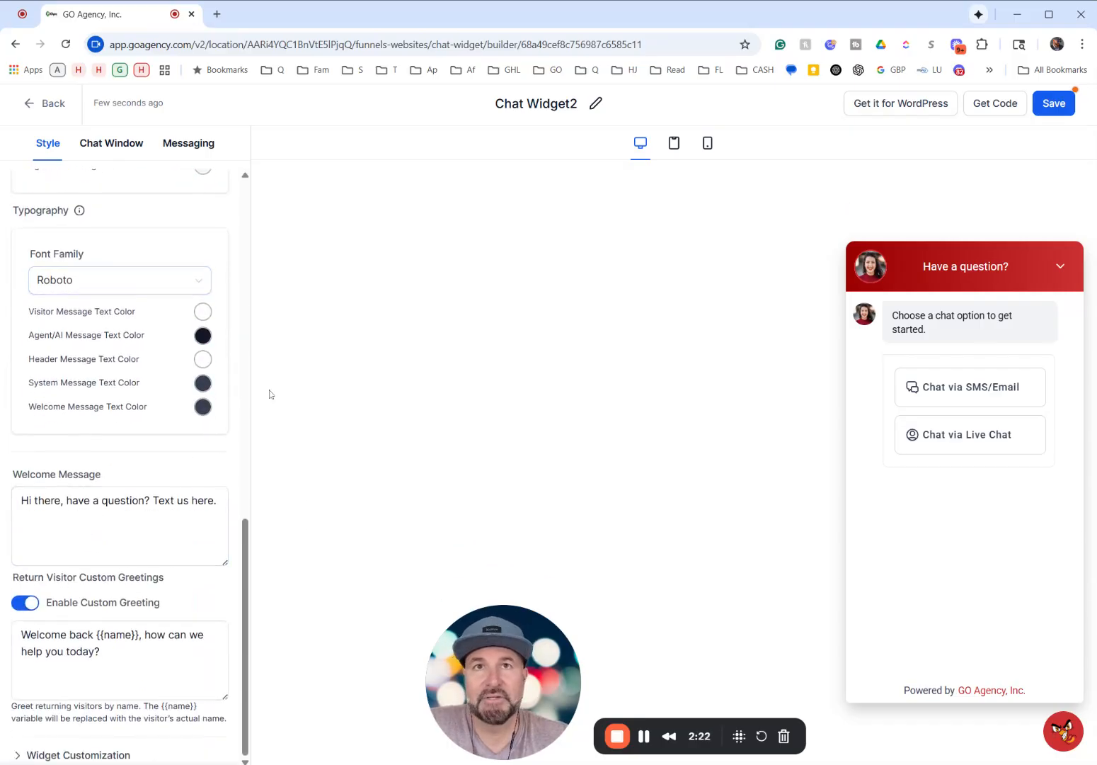
pyautogui.click(145, 518)
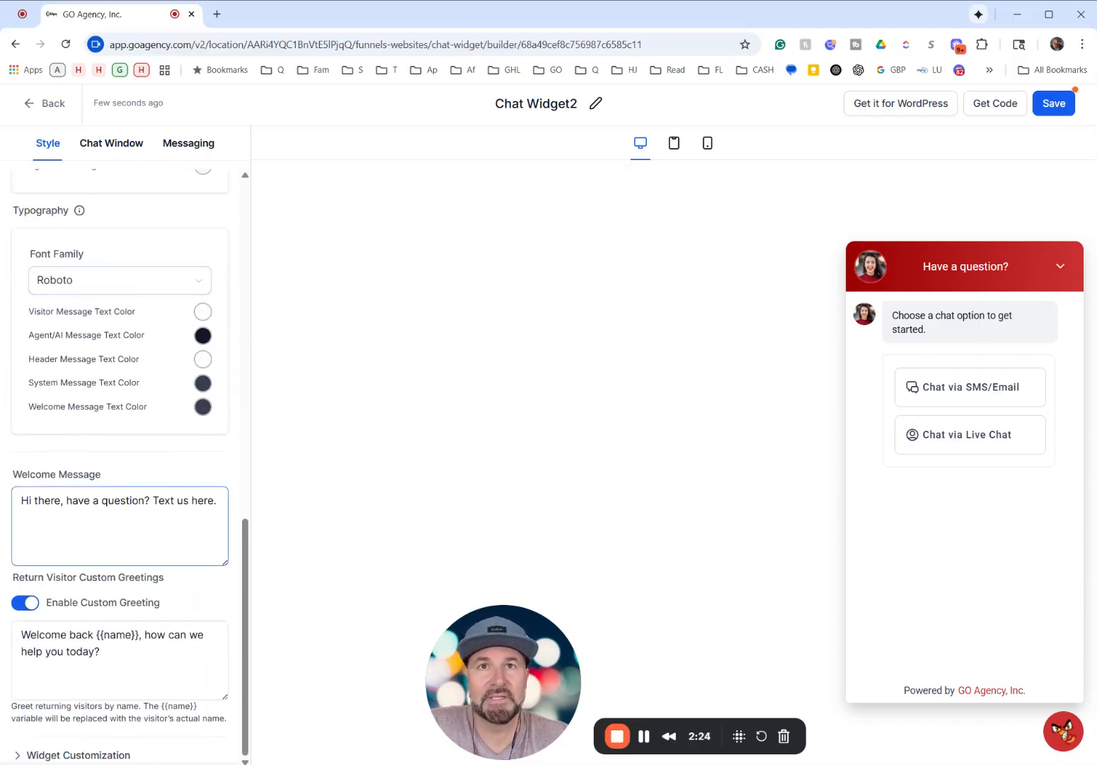
pyautogui.click(119, 669)
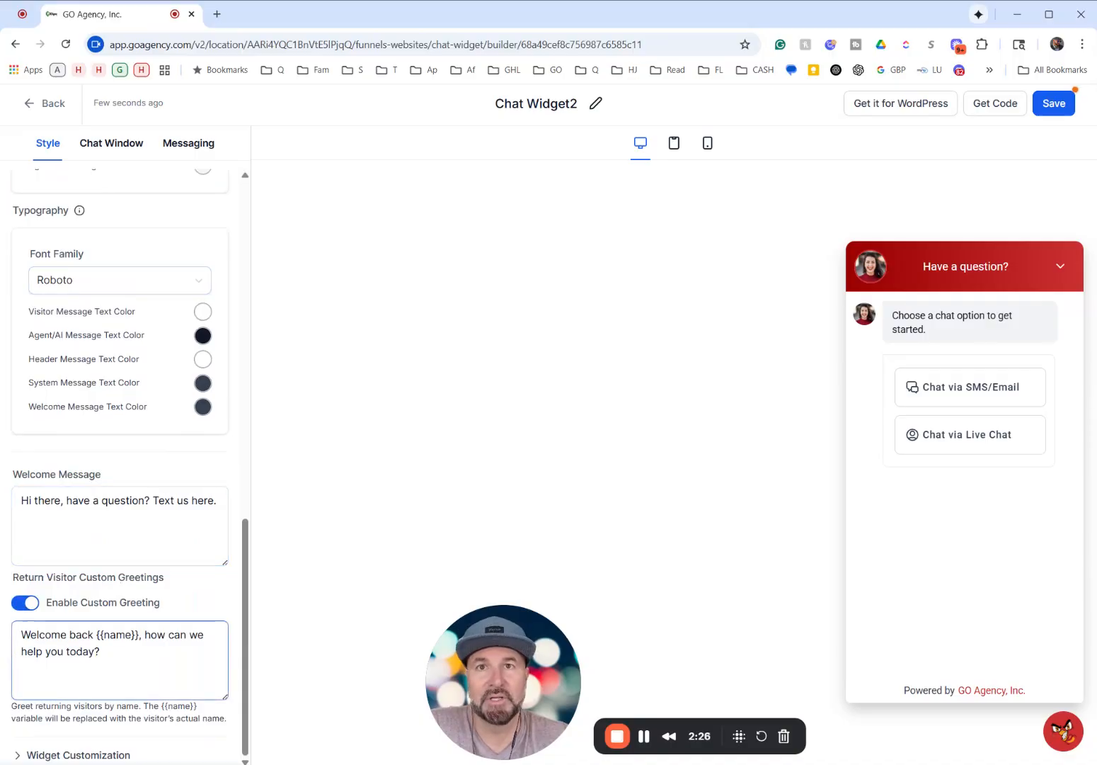
pyautogui.moveTo(94, 635); pyautogui.dragTo(125, 634)
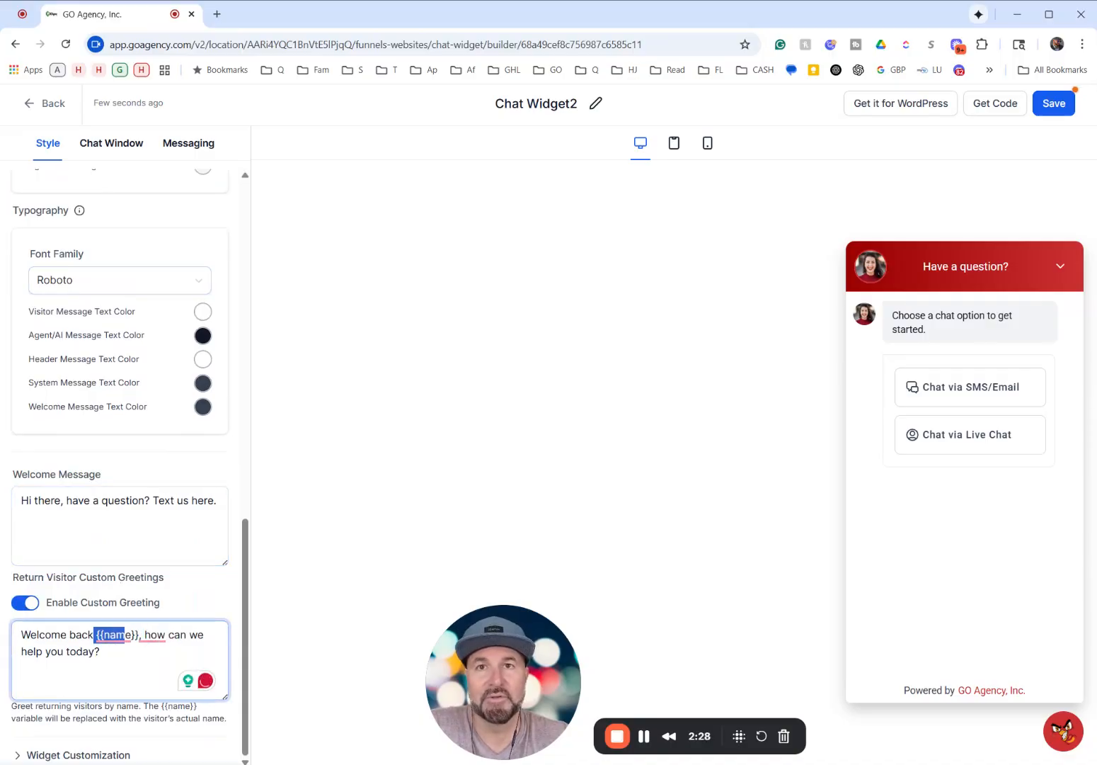
# - Replace the avatar image in the Widget Customization settings with "Chat Bubble (300 x 300 px).png" from Media Storage
pyautogui.click(52, 754)
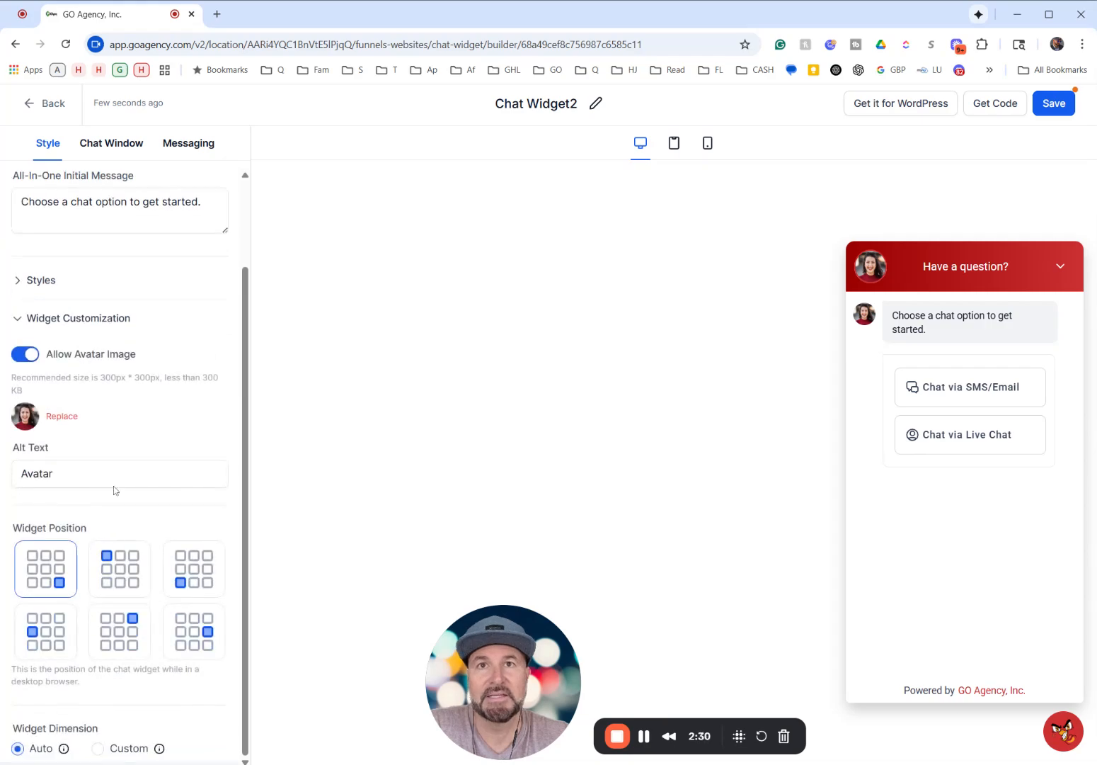
pyautogui.moveTo(498, 688); pyautogui.dragTo(350, 688)
pyautogui.click(62, 417)
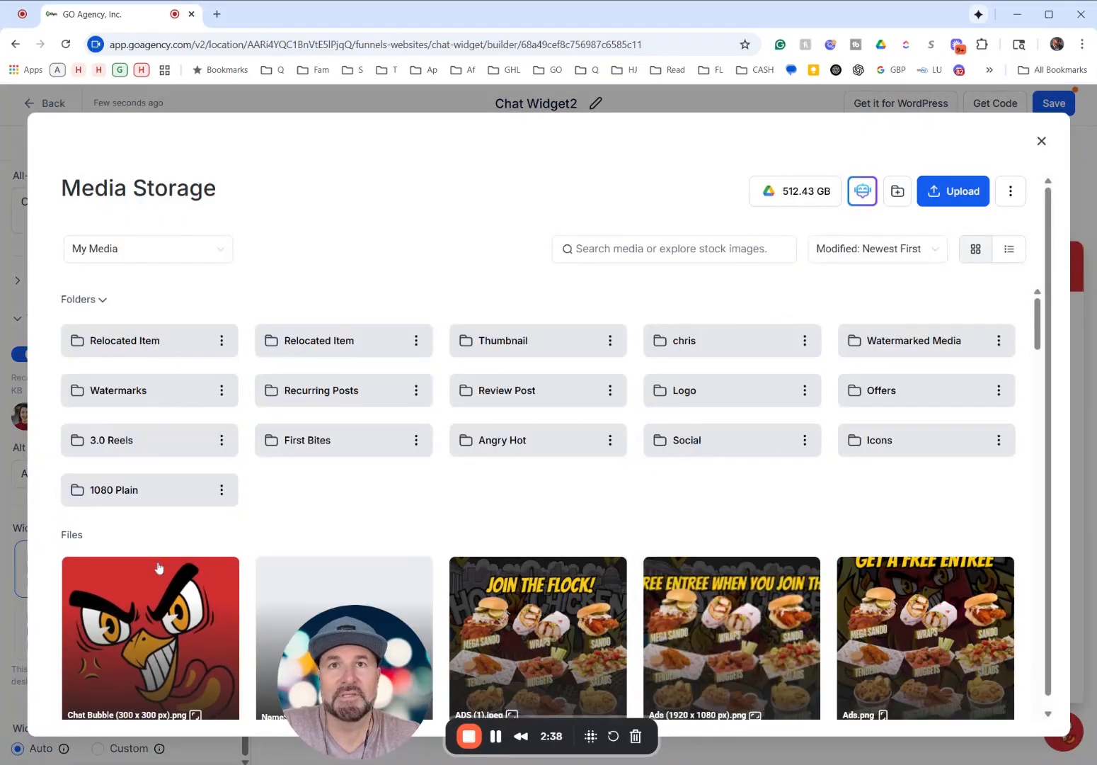
pyautogui.click(152, 595)
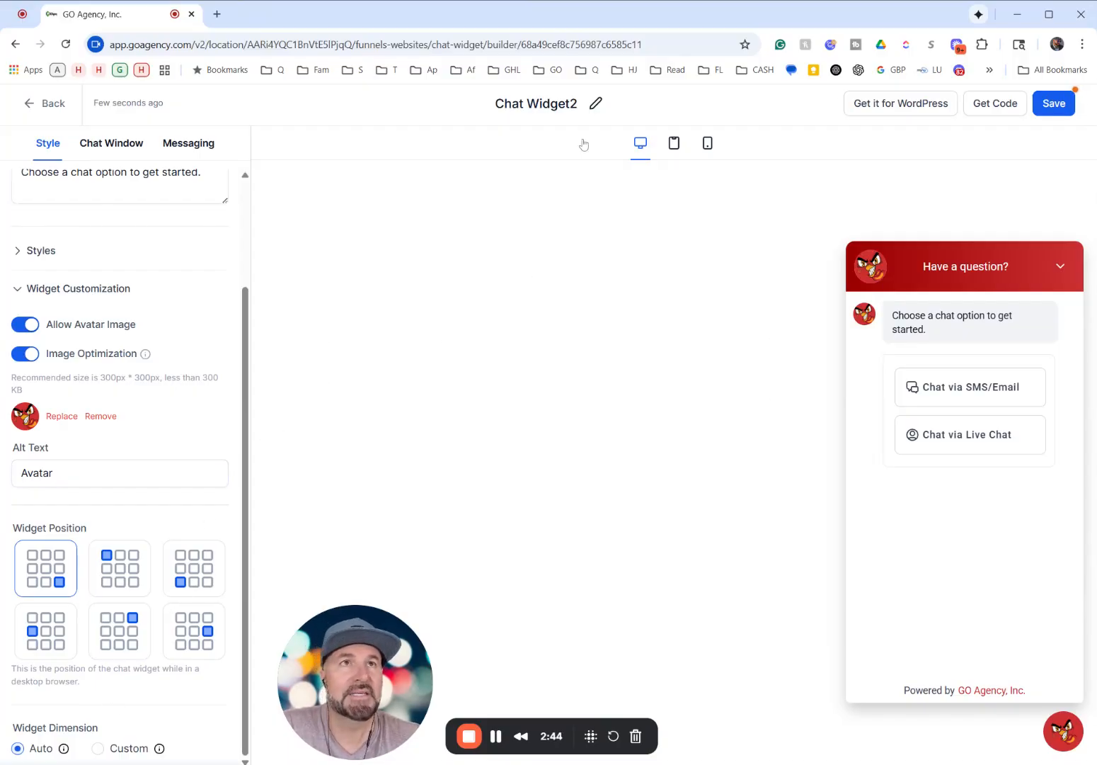
# - Rename the chat widget to "Hangry Live Chat" and save the widget
pyautogui.click(595, 104)
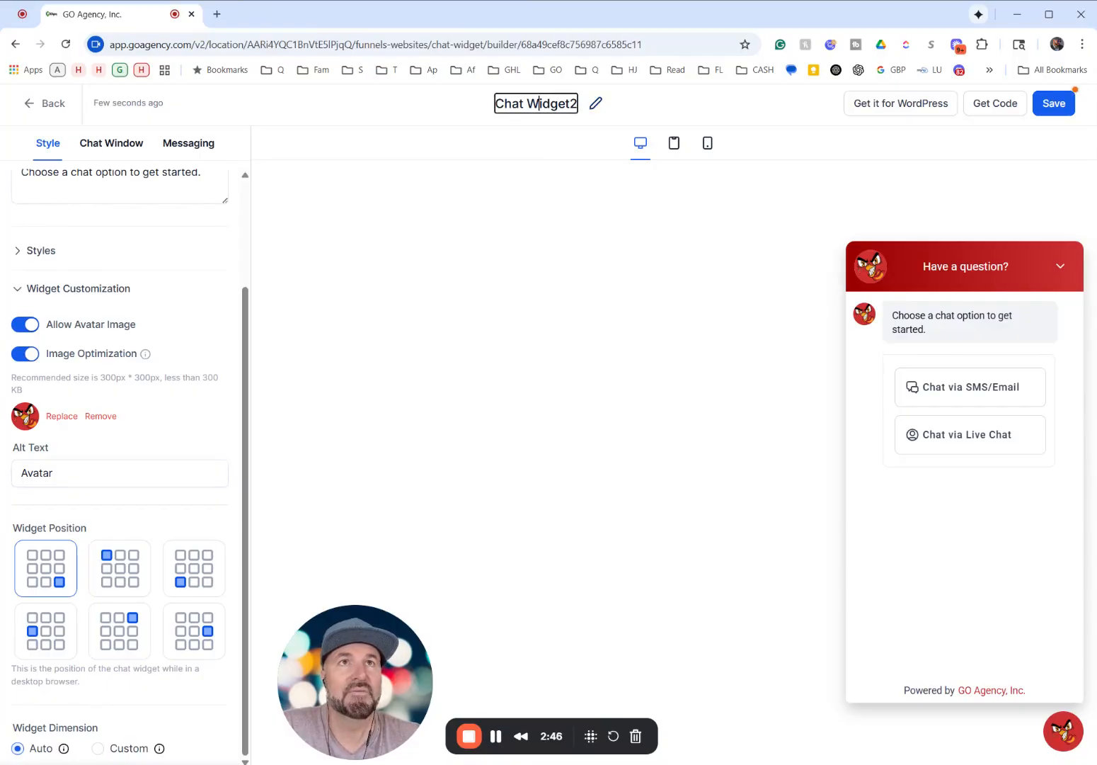
pyautogui.hotkey('ctrl', 'a')
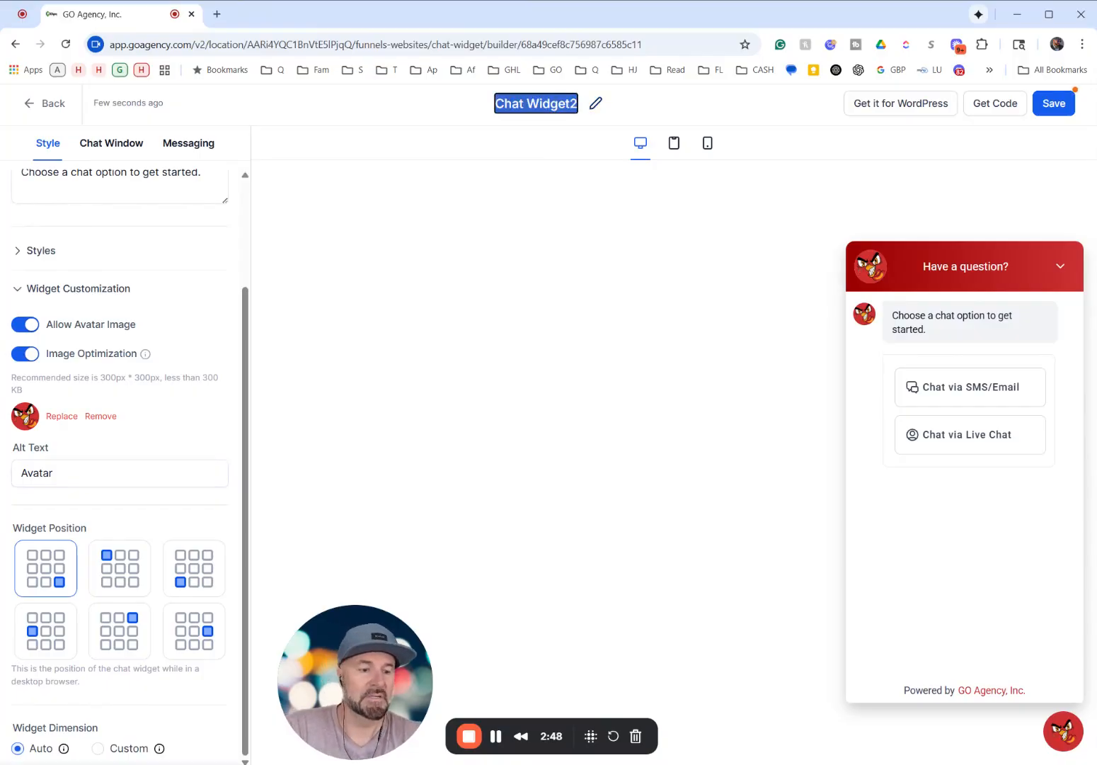
pyautogui.press('BackSpace')
pyautogui.write('Hangry Live Chat')
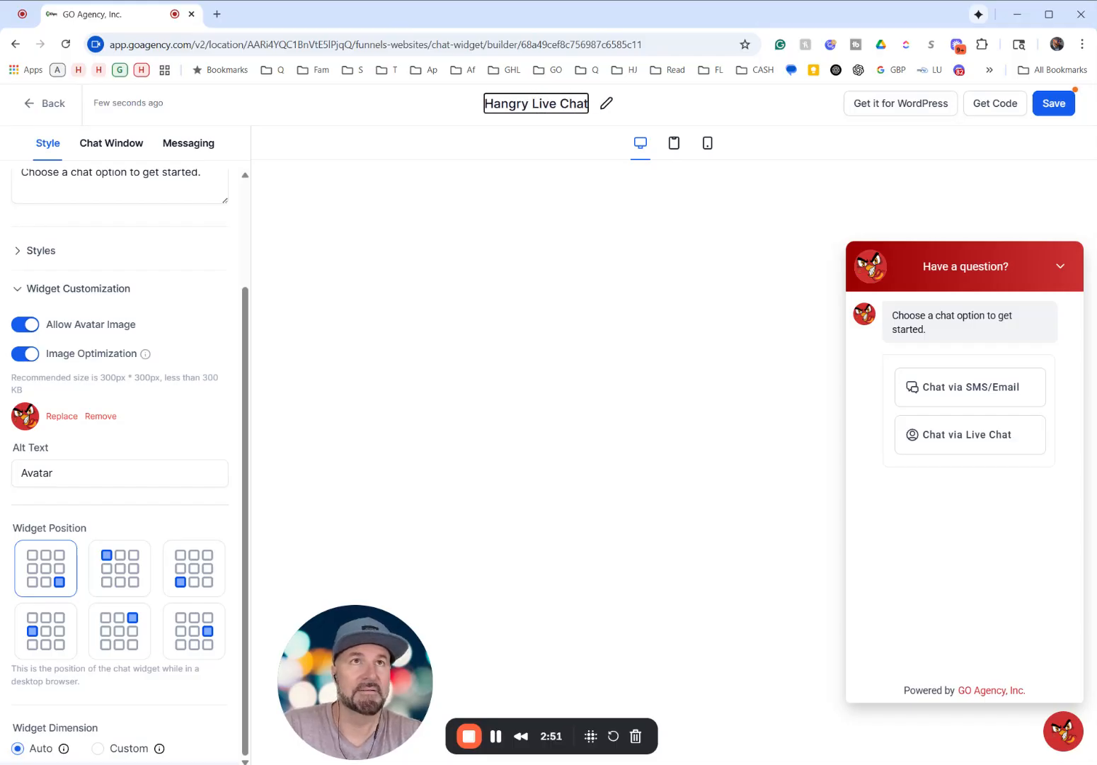
pyautogui.press('Return')
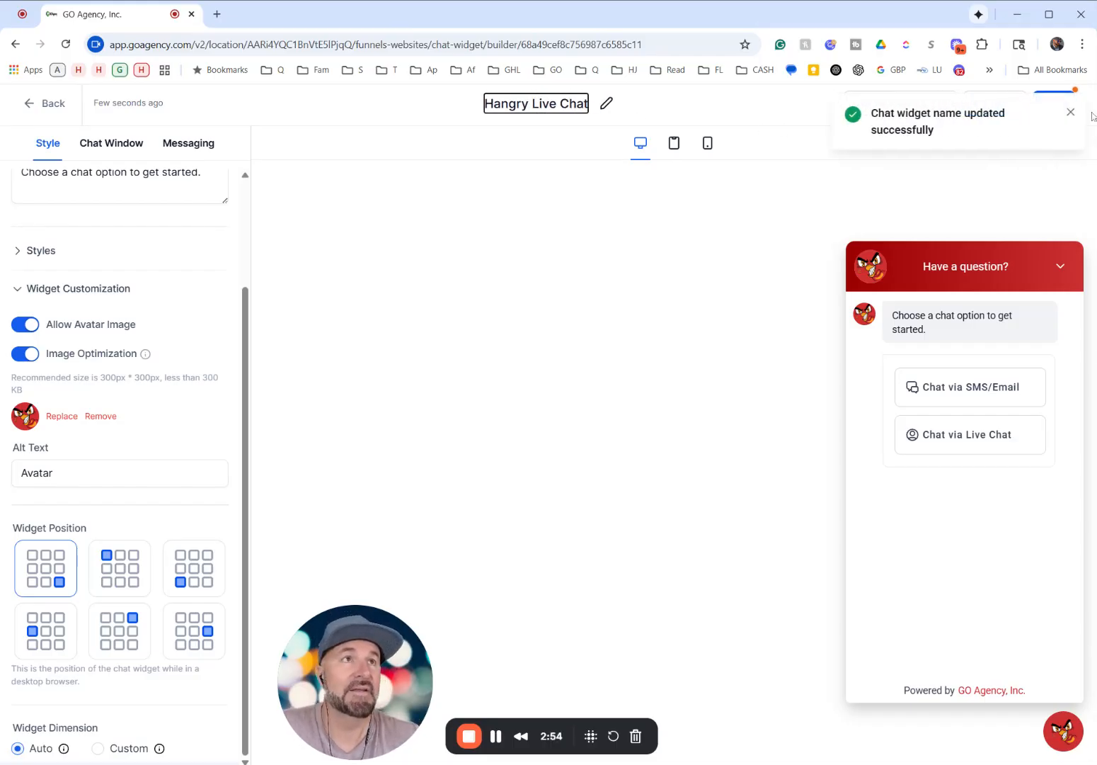
pyautogui.click(1055, 105)
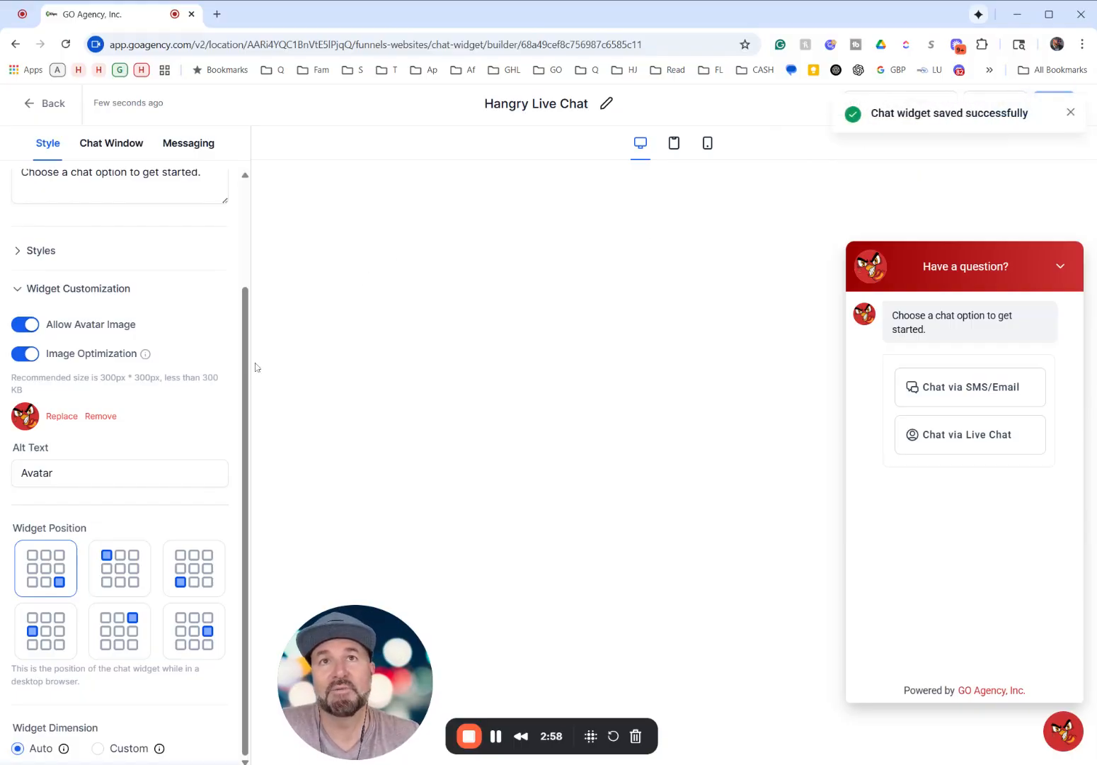
# - Add Email to the Contact Form Options in the chat window's Title & Intro settings
pyautogui.scroll(3, 249, 382)
pyautogui.click(109, 145)
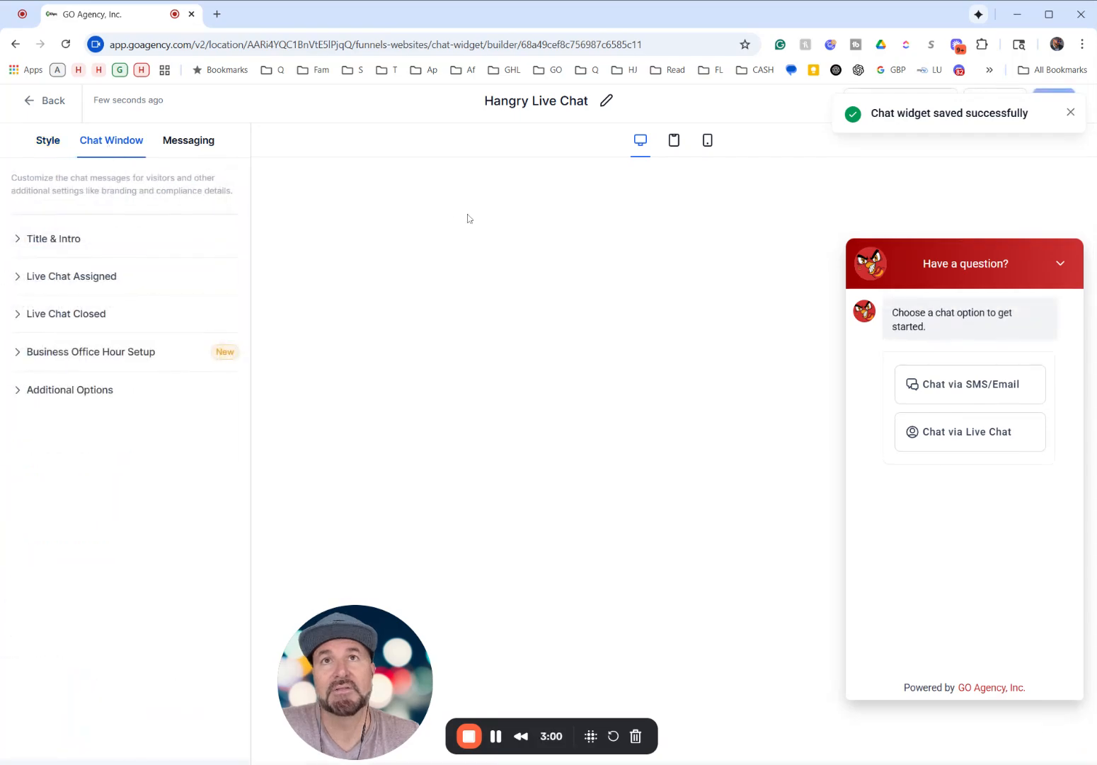
pyautogui.click(53, 239)
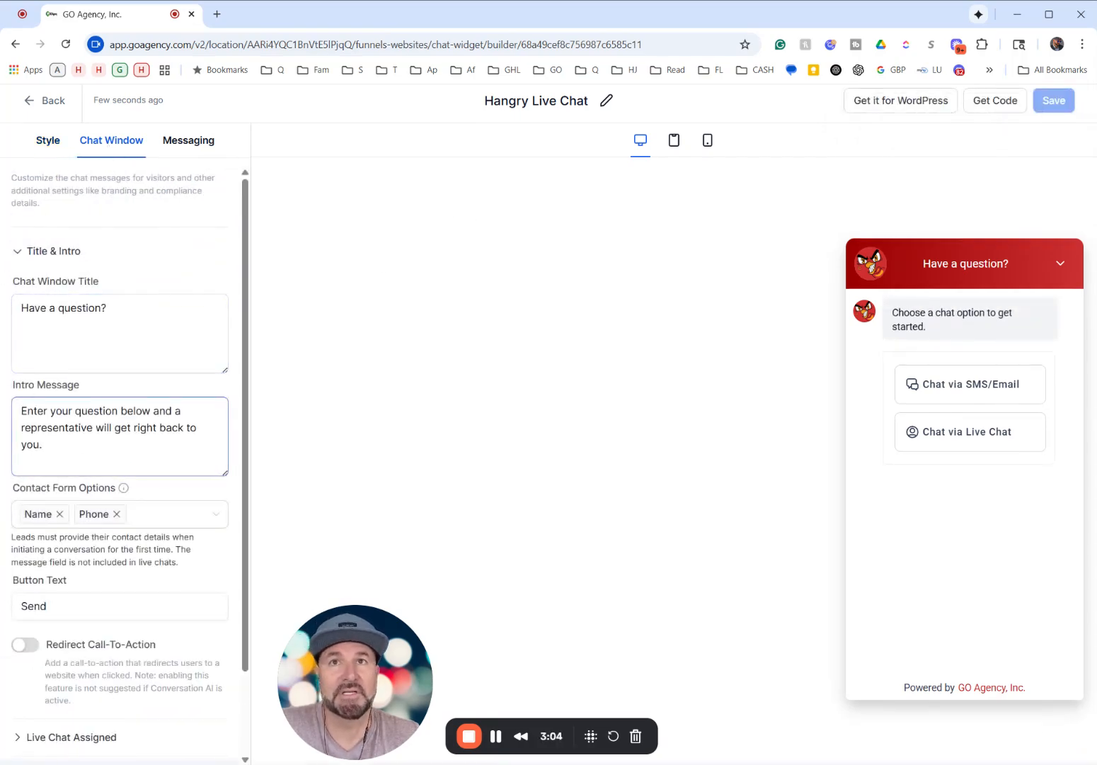
pyautogui.scroll(-2, 120, 425)
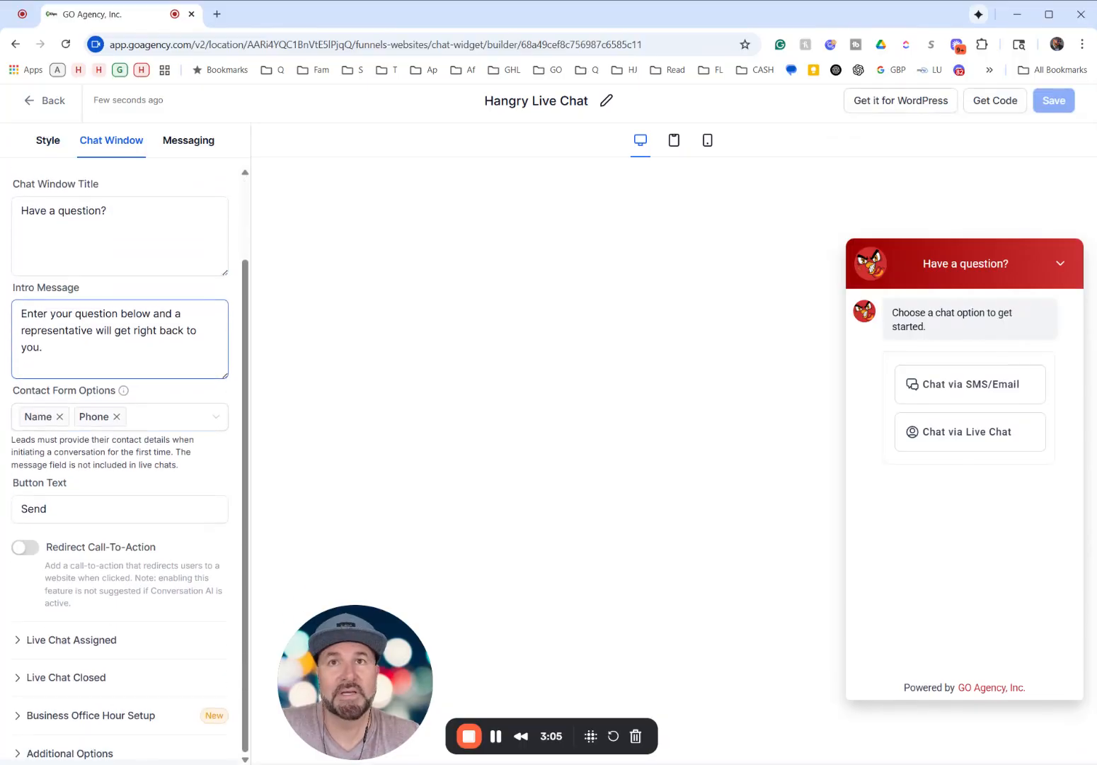
pyautogui.click(155, 422)
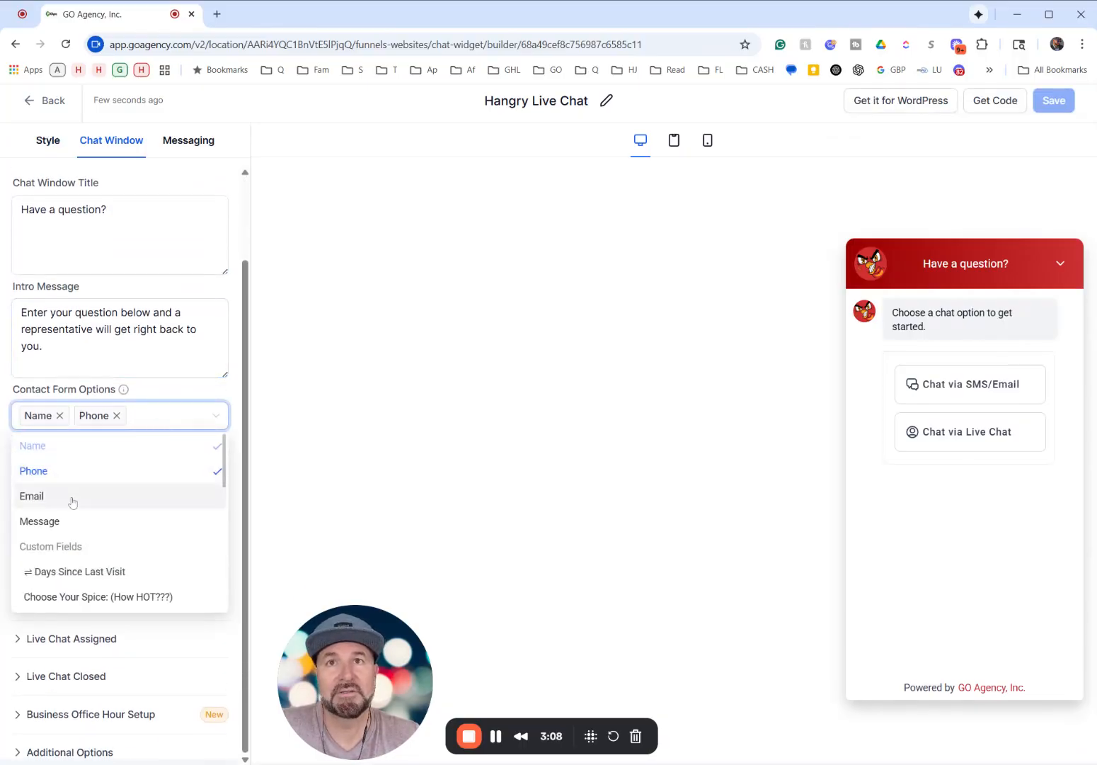
pyautogui.click(71, 499)
pyautogui.click(398, 370)
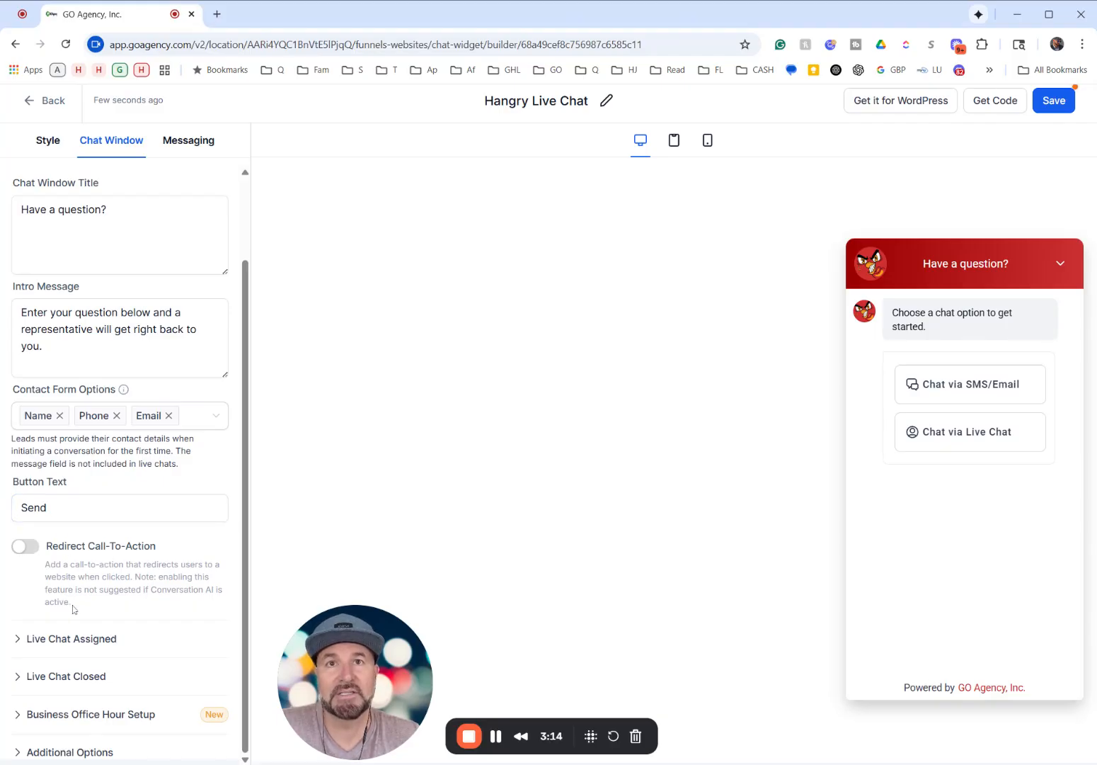
# - Enable Redirect Call-To-Action to look over its redirect text and website fields, and disable it again
pyautogui.moveTo(72, 603); pyautogui.dragTo(45, 564)
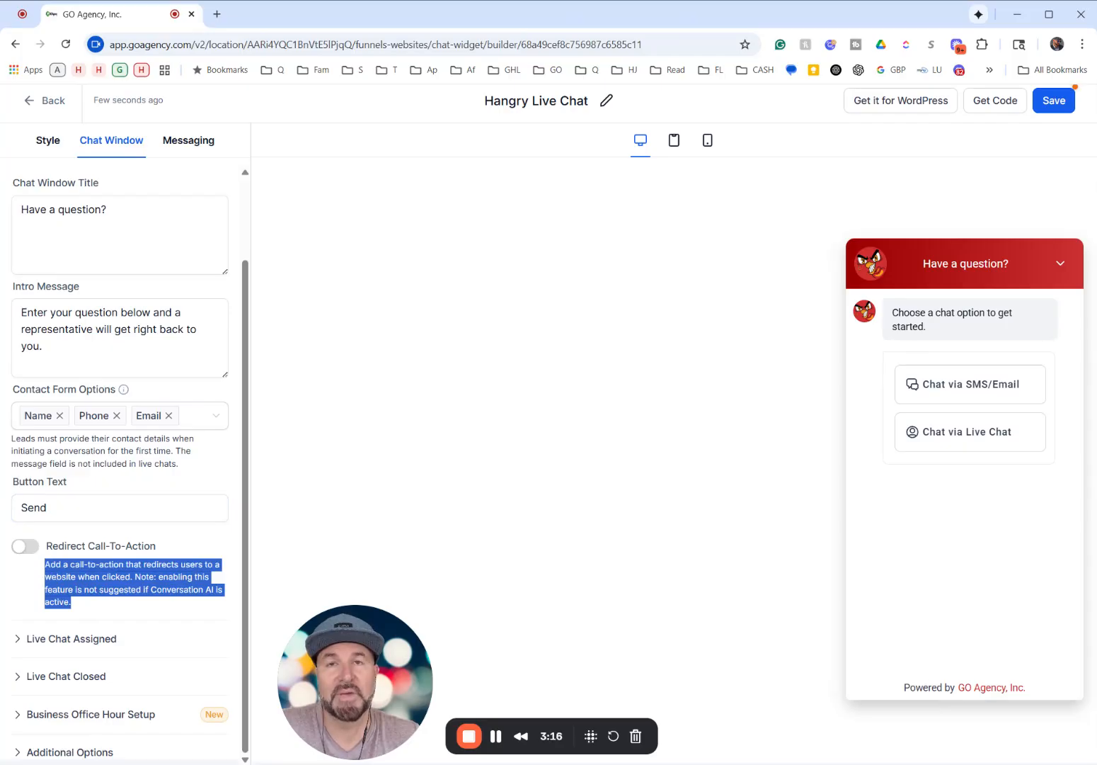
pyautogui.click(24, 546)
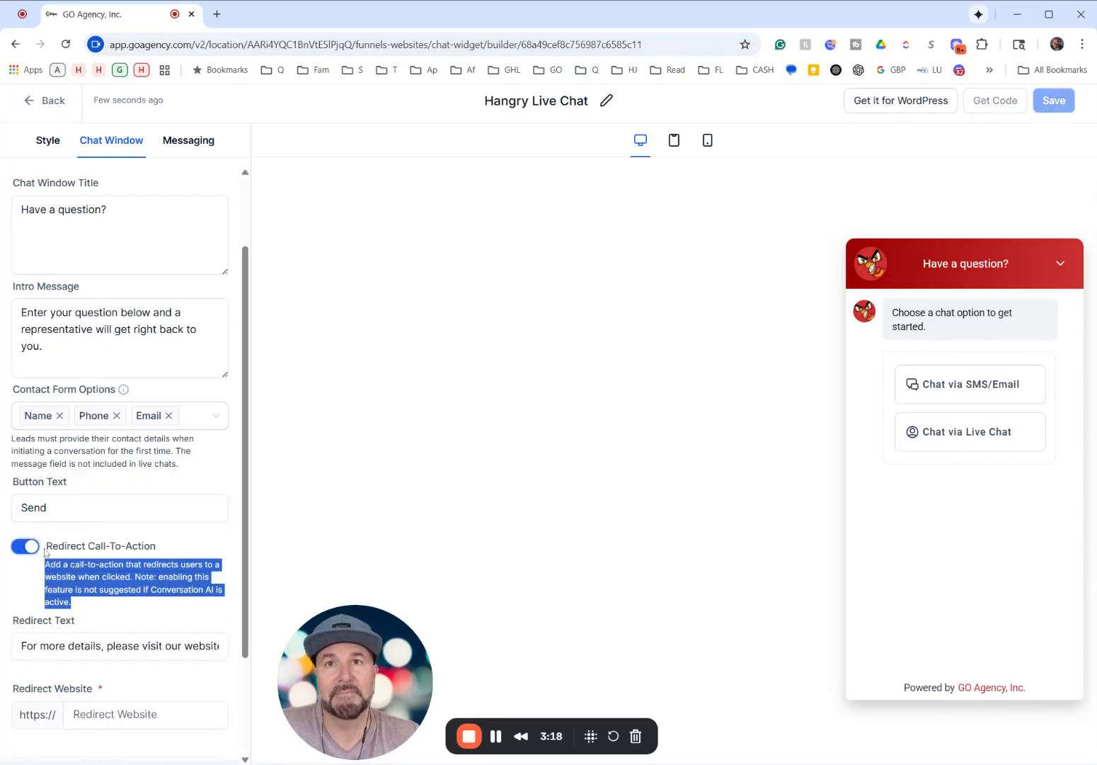
pyautogui.scroll(-2, 61, 533)
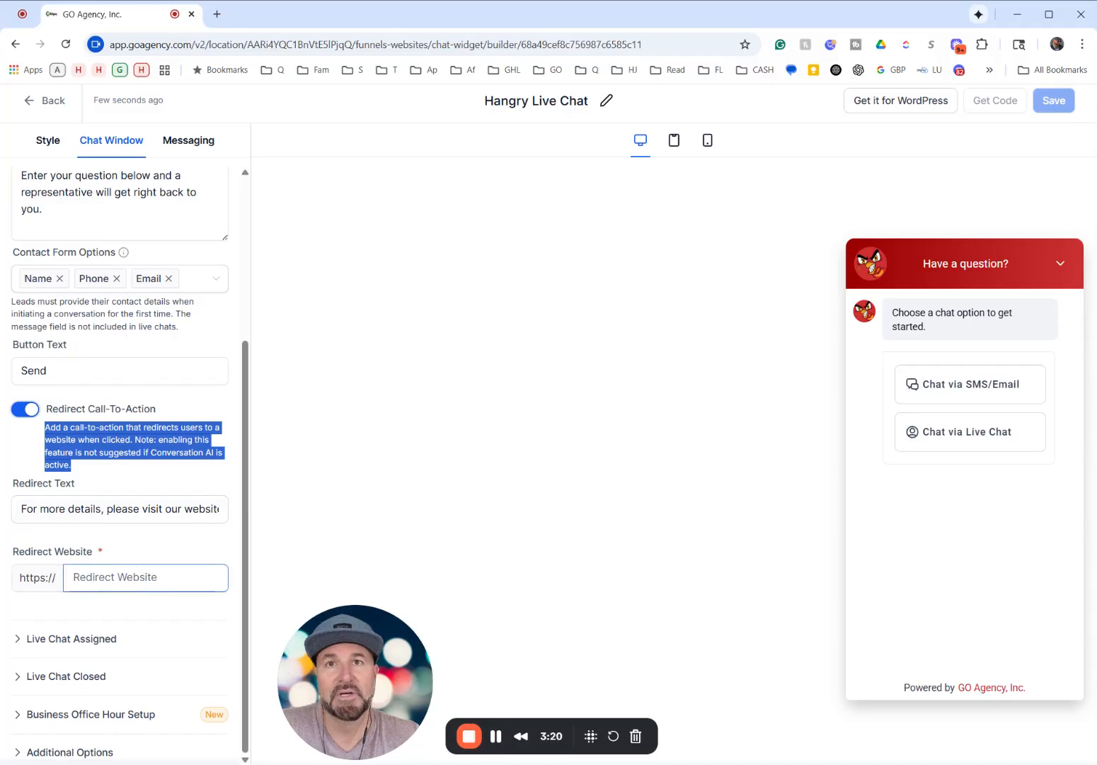
pyautogui.click(35, 413)
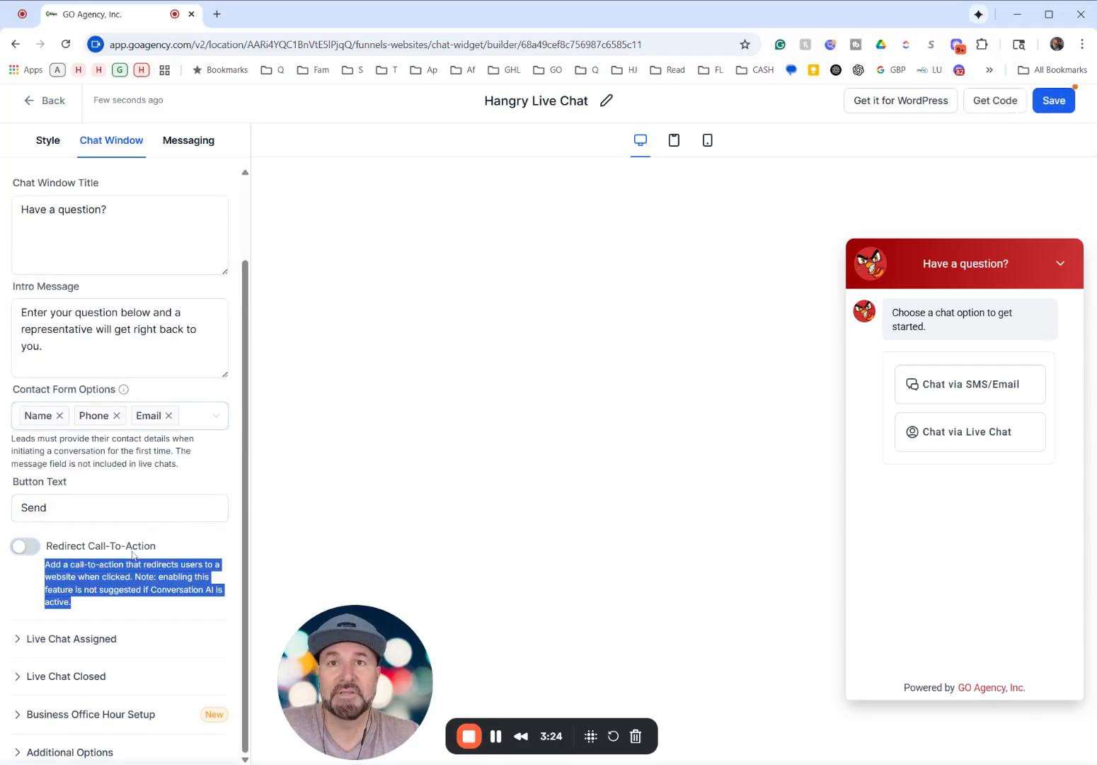
# - Review the Live Chat Assigned and Live Chat Closed messages and inactivity times
pyautogui.click(18, 641)
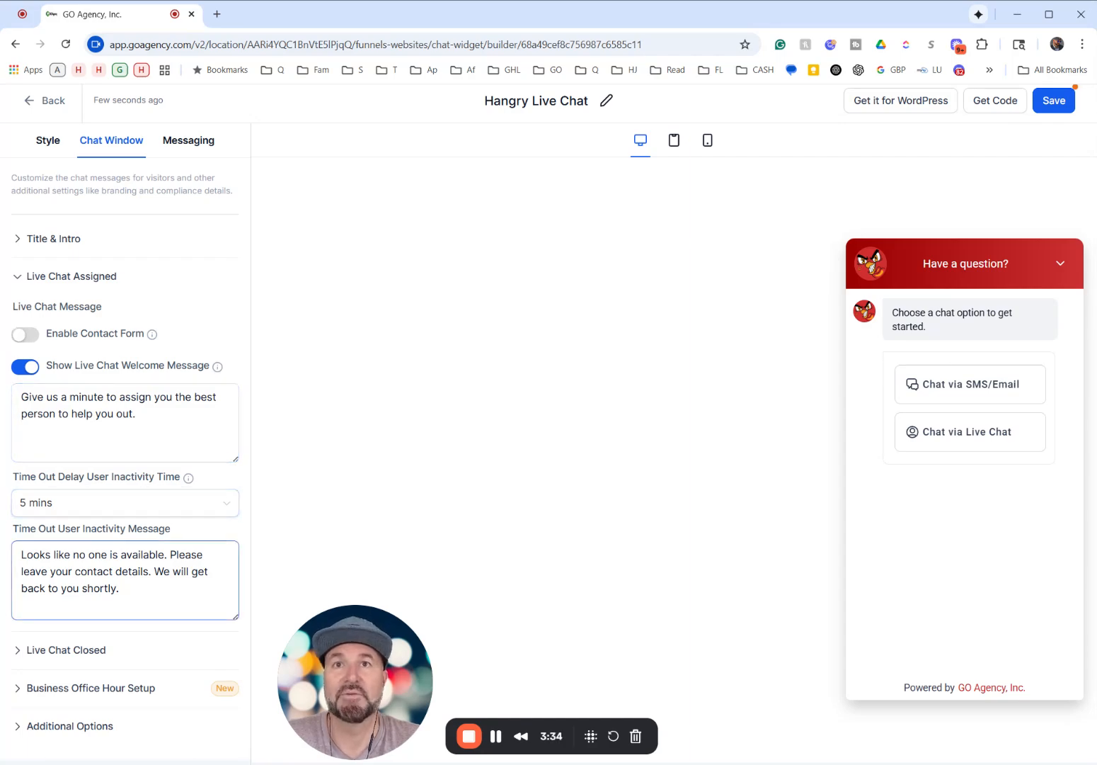
pyautogui.click(38, 651)
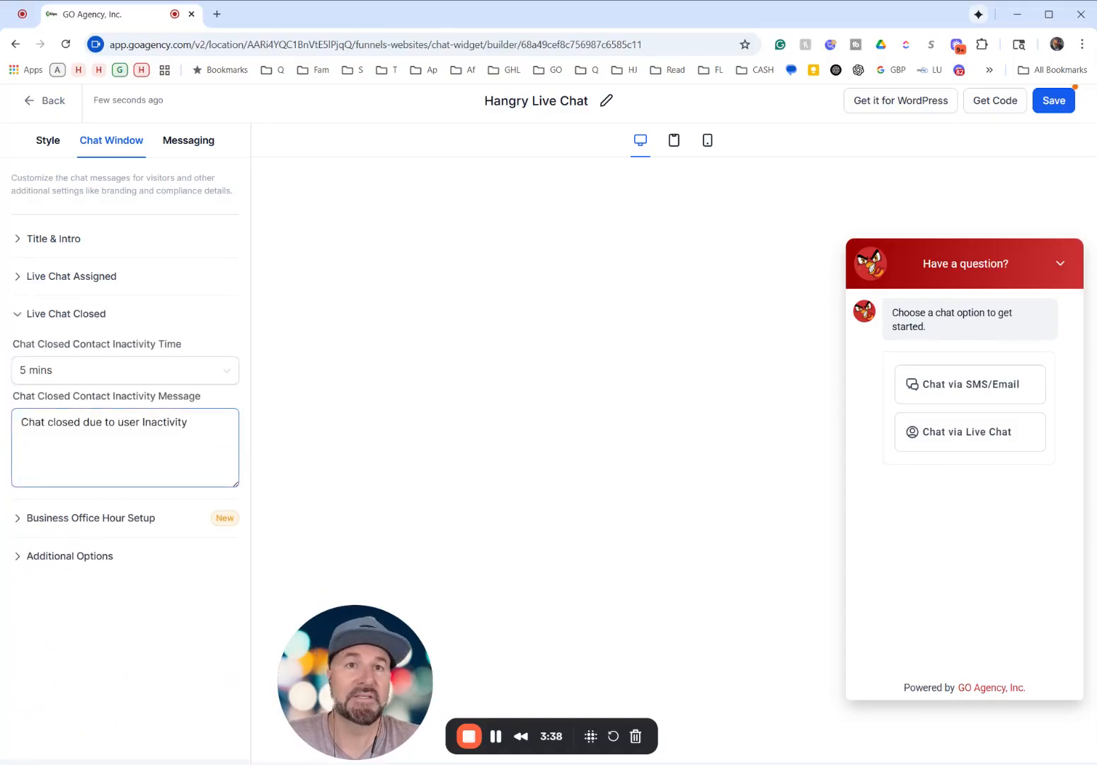
# - Enable Business Office Hours to examine the offline message and weekday schedule, and disable it again
pyautogui.click(40, 524)
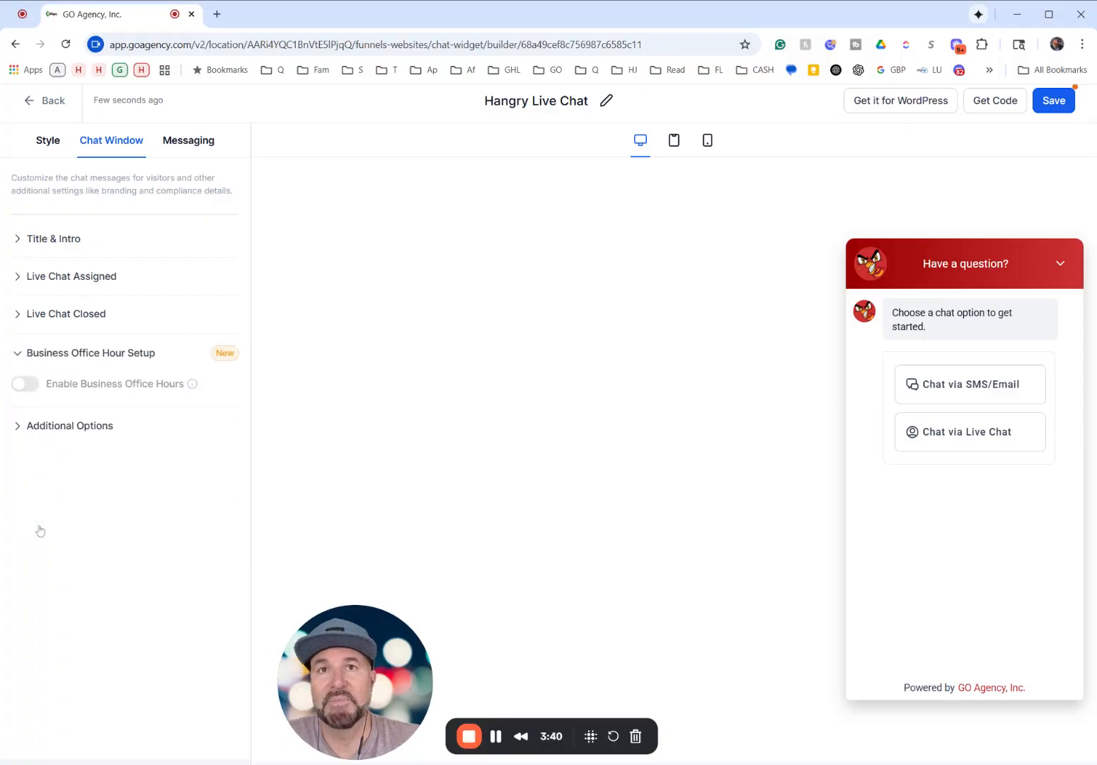
pyautogui.click(24, 383)
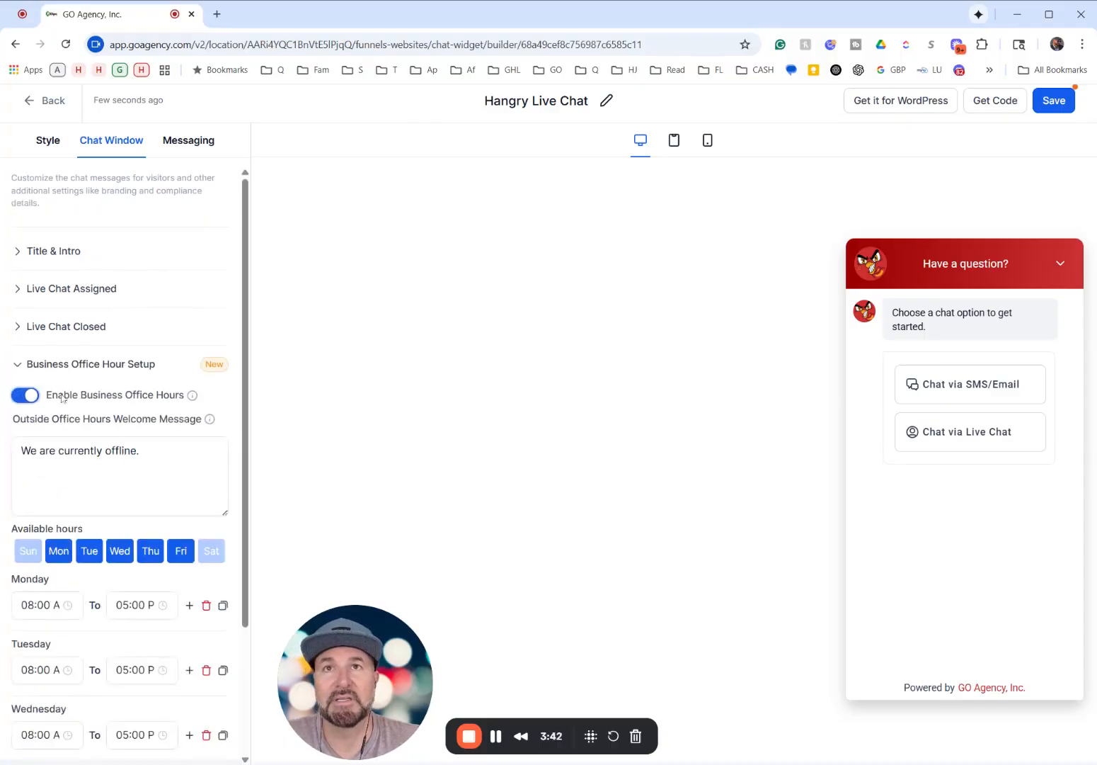
pyautogui.scroll(-3, 138, 568)
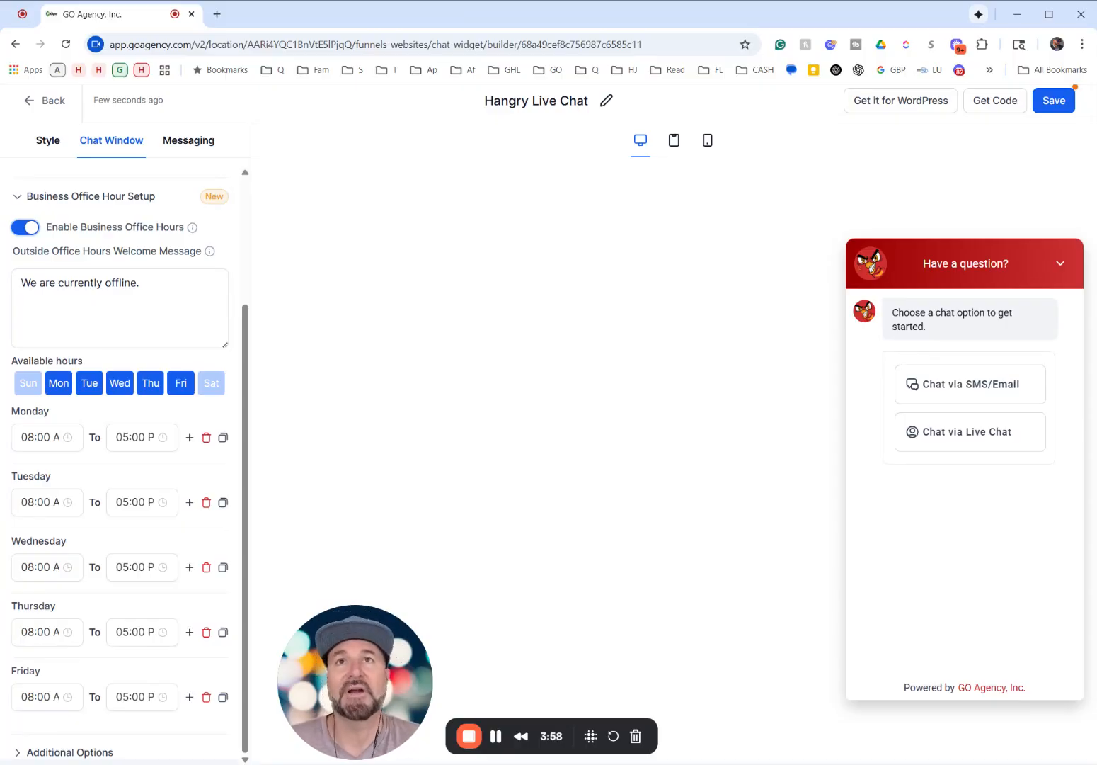
pyautogui.click(29, 233)
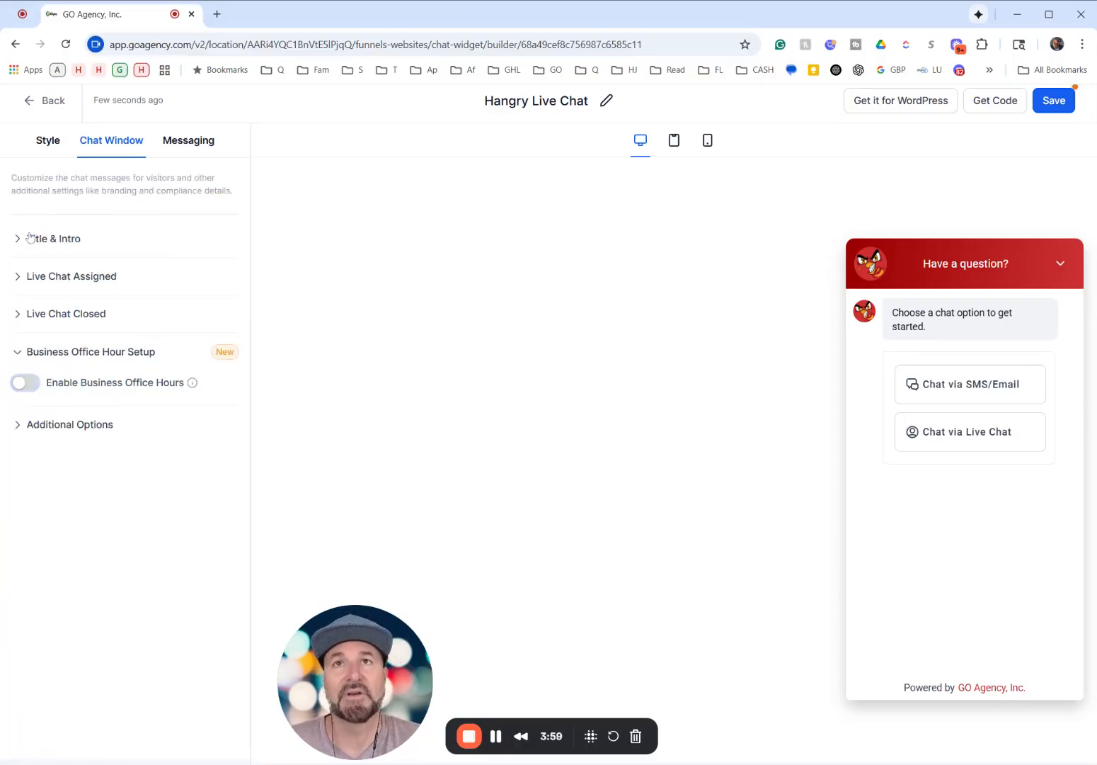
# - Disable the Consent Checkbox For HIPAA in the chat window's Additional Options and save the widget
pyautogui.click(49, 424)
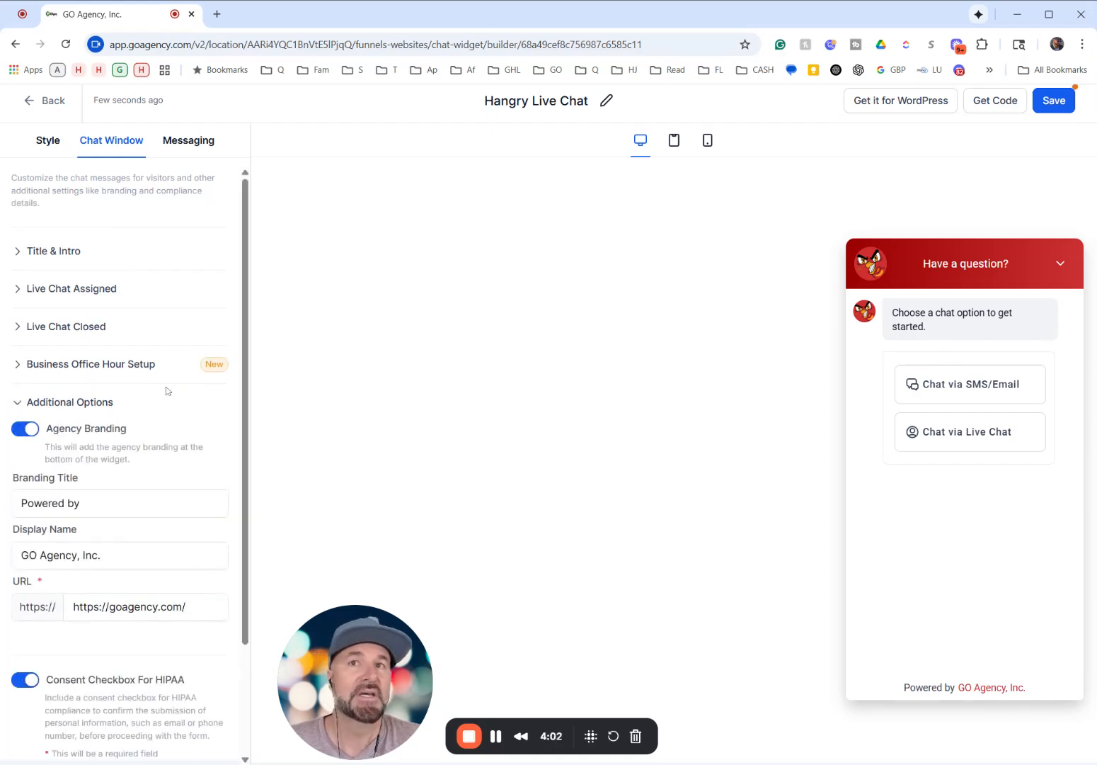
pyautogui.click(92, 555)
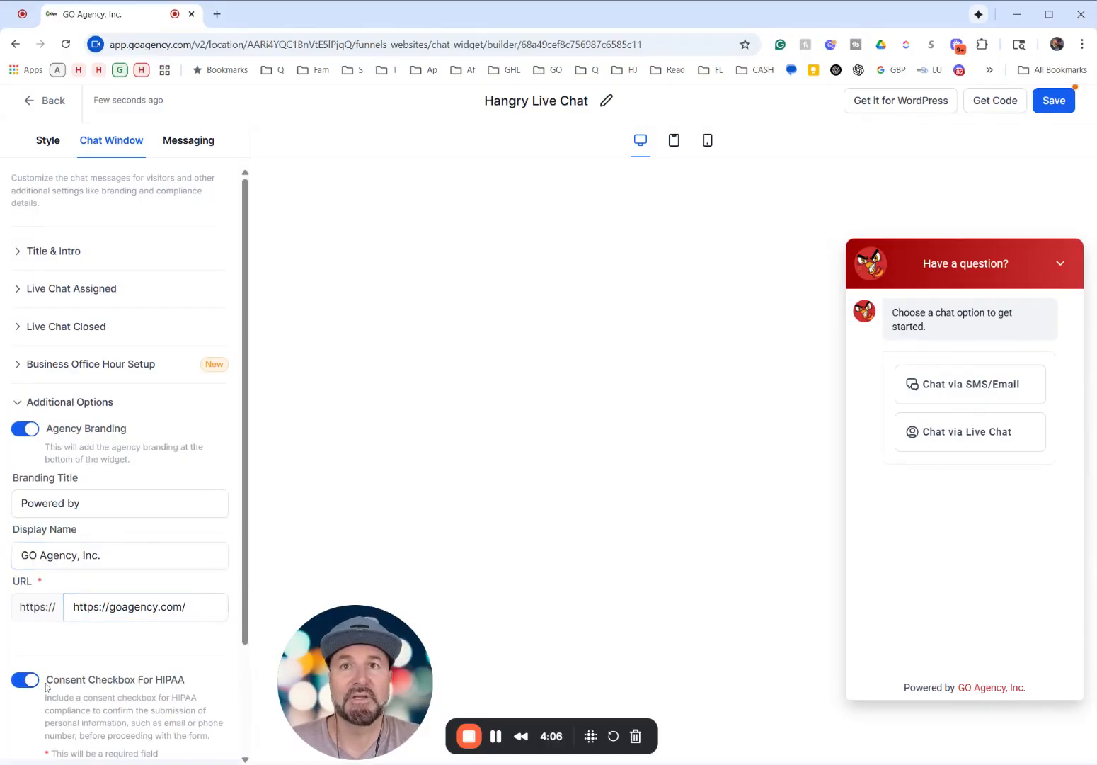
pyautogui.scroll(-2, 121, 612)
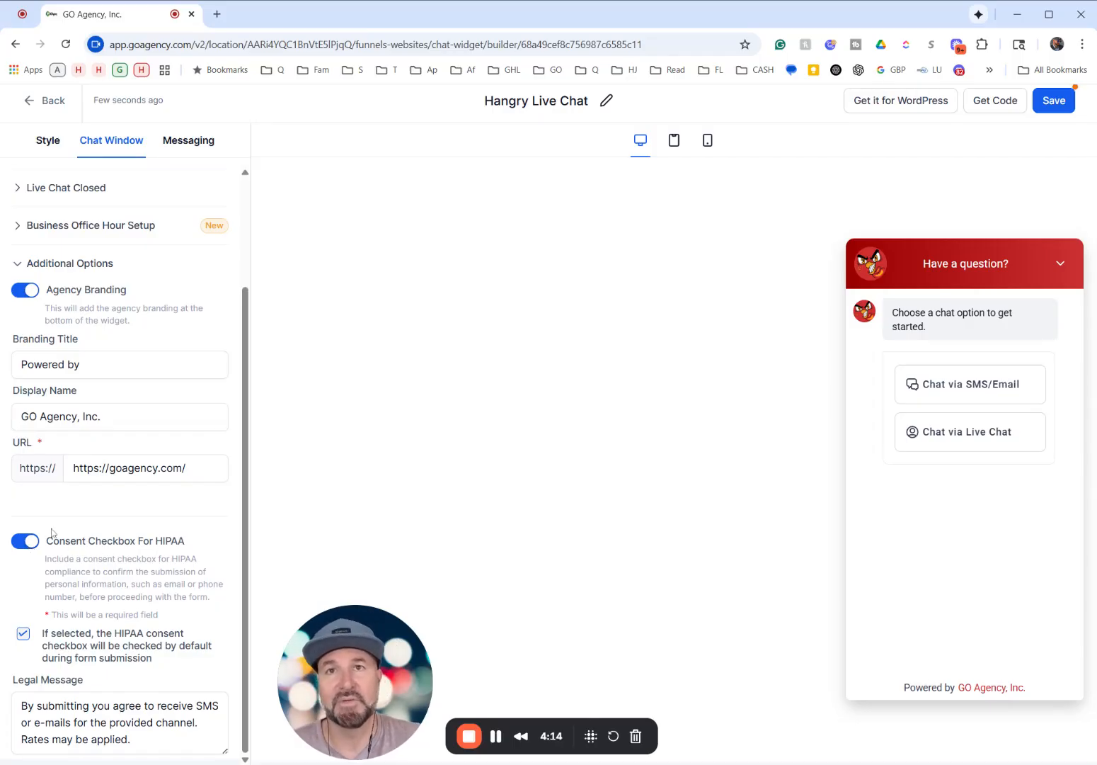
pyautogui.click(32, 540)
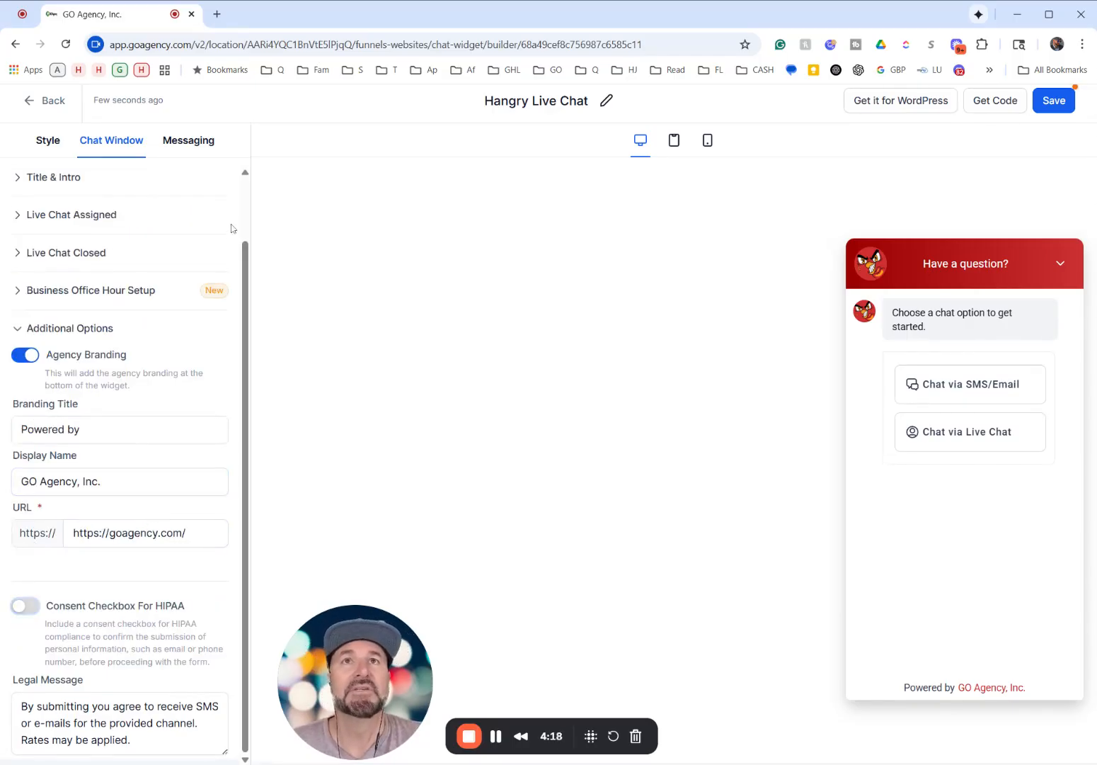
pyautogui.click(1045, 108)
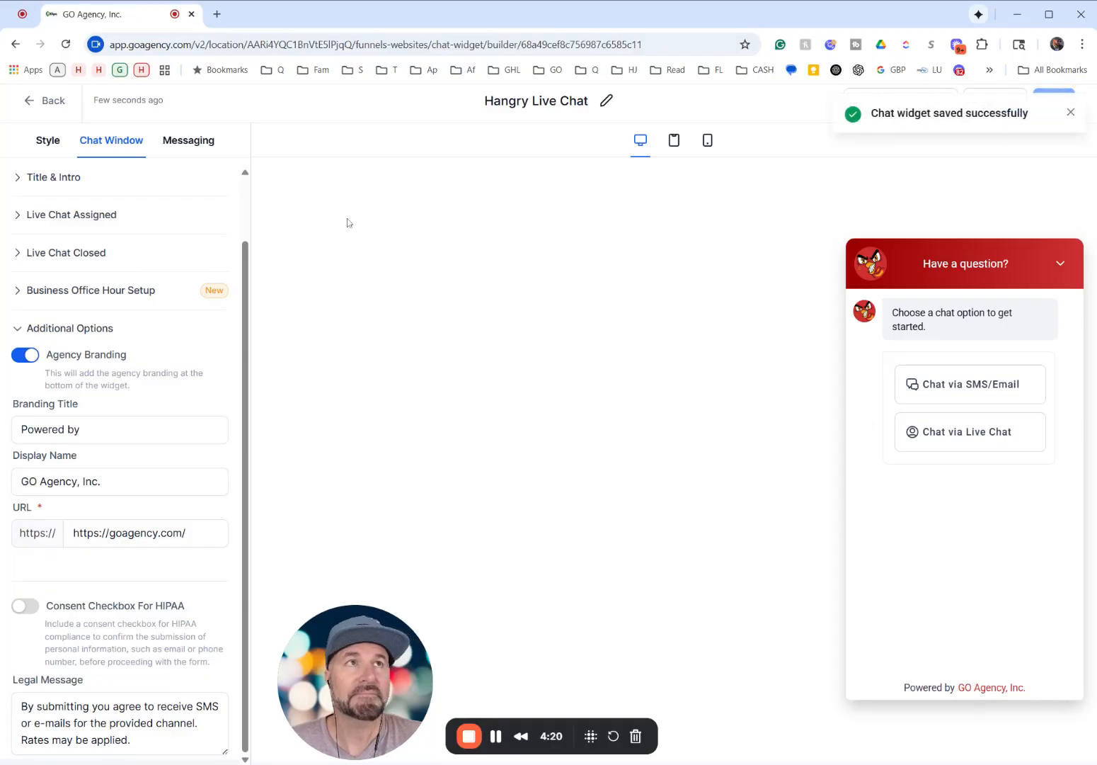
# - Review the Live Chat Acknowledgement messages in the Messaging settings, trying the smiley acknowledgement icon and restoring the three-dot one
pyautogui.click(189, 141)
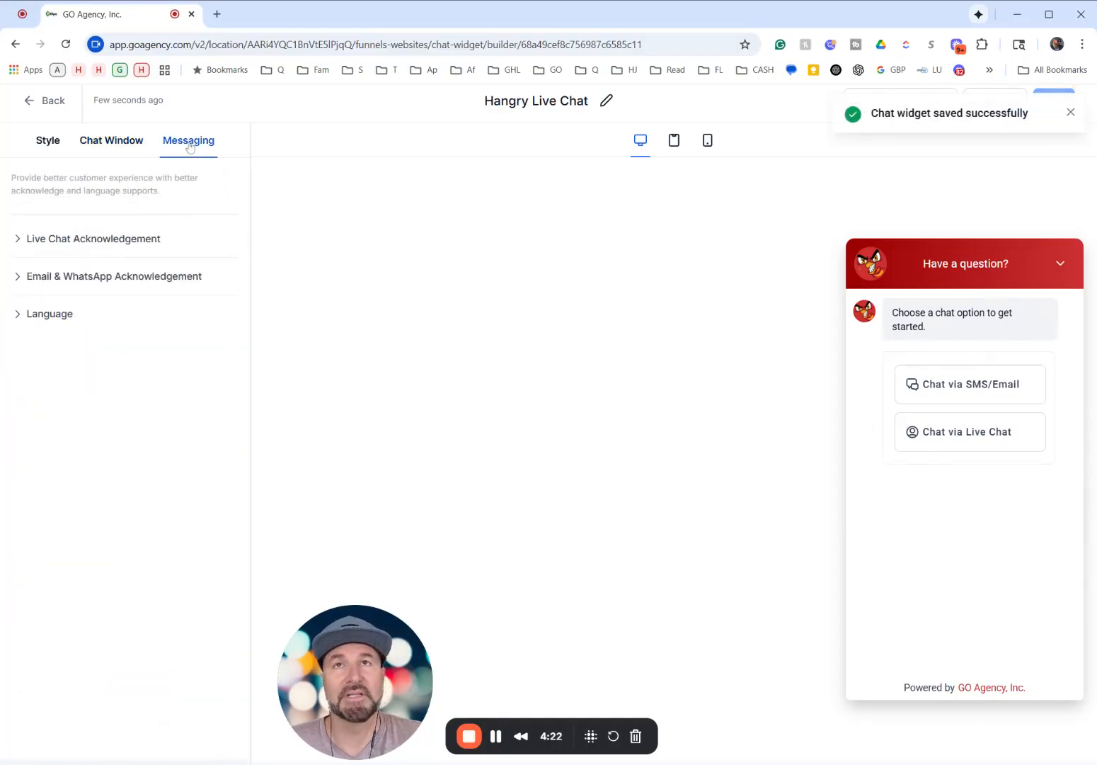
pyautogui.click(32, 244)
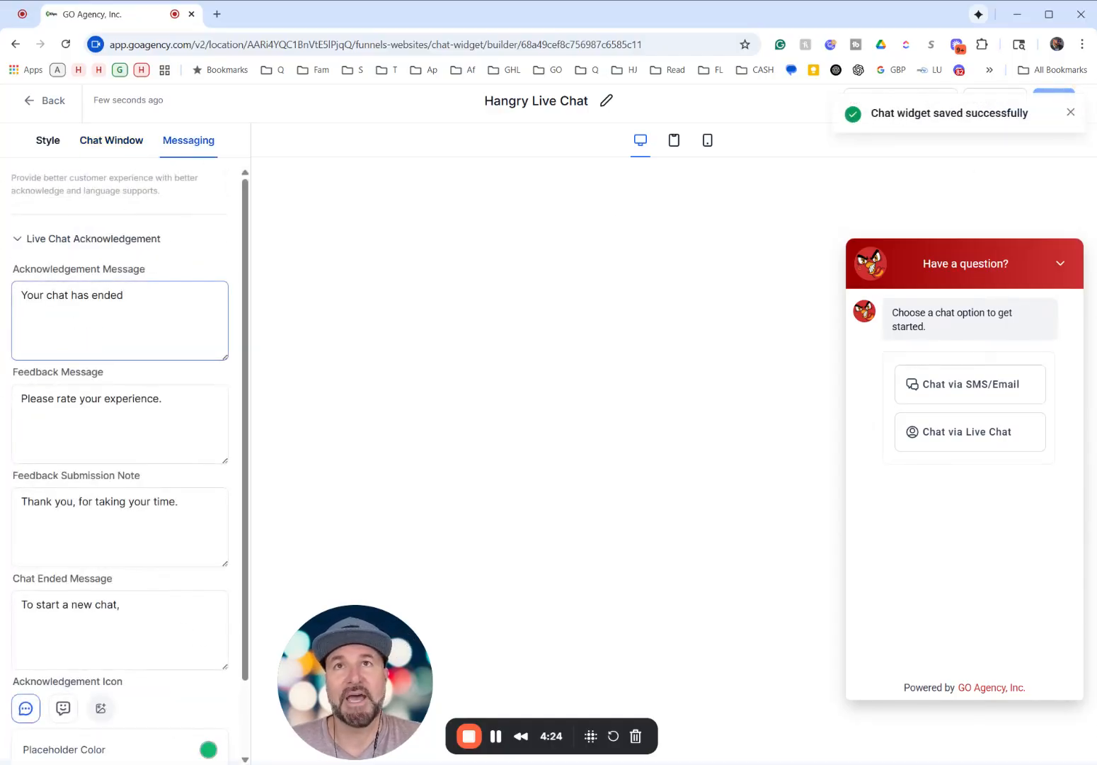
pyautogui.click(99, 304)
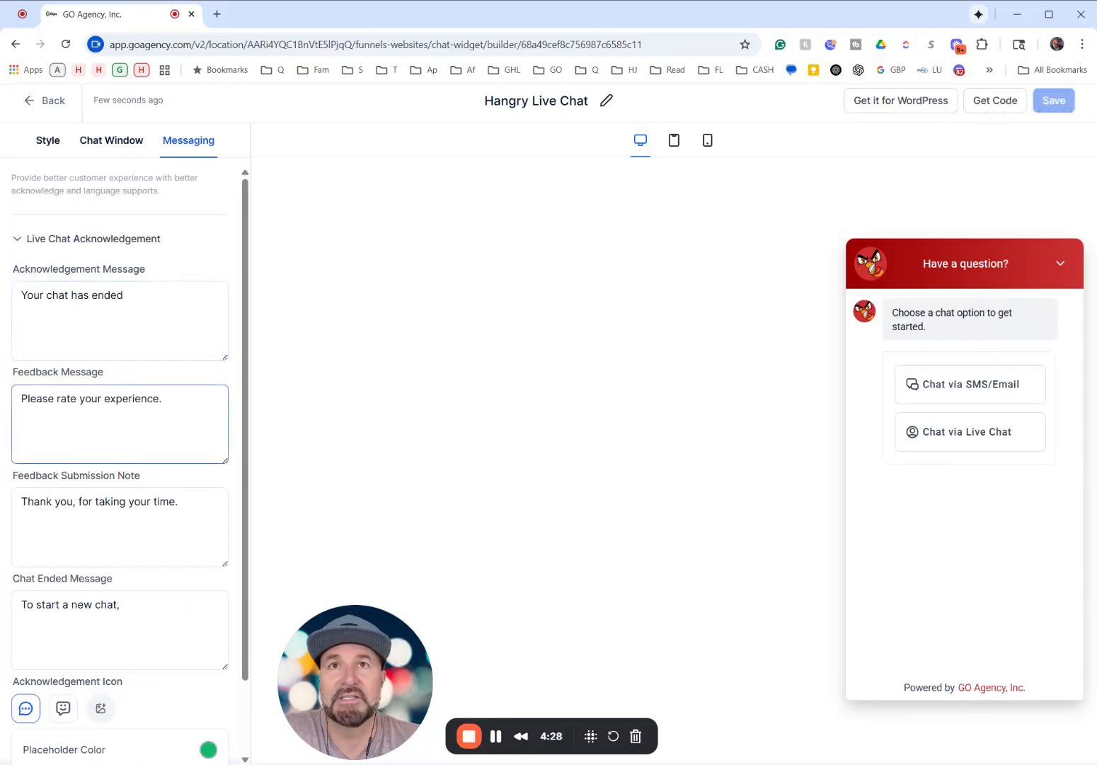
pyautogui.scroll(-1, 106, 524)
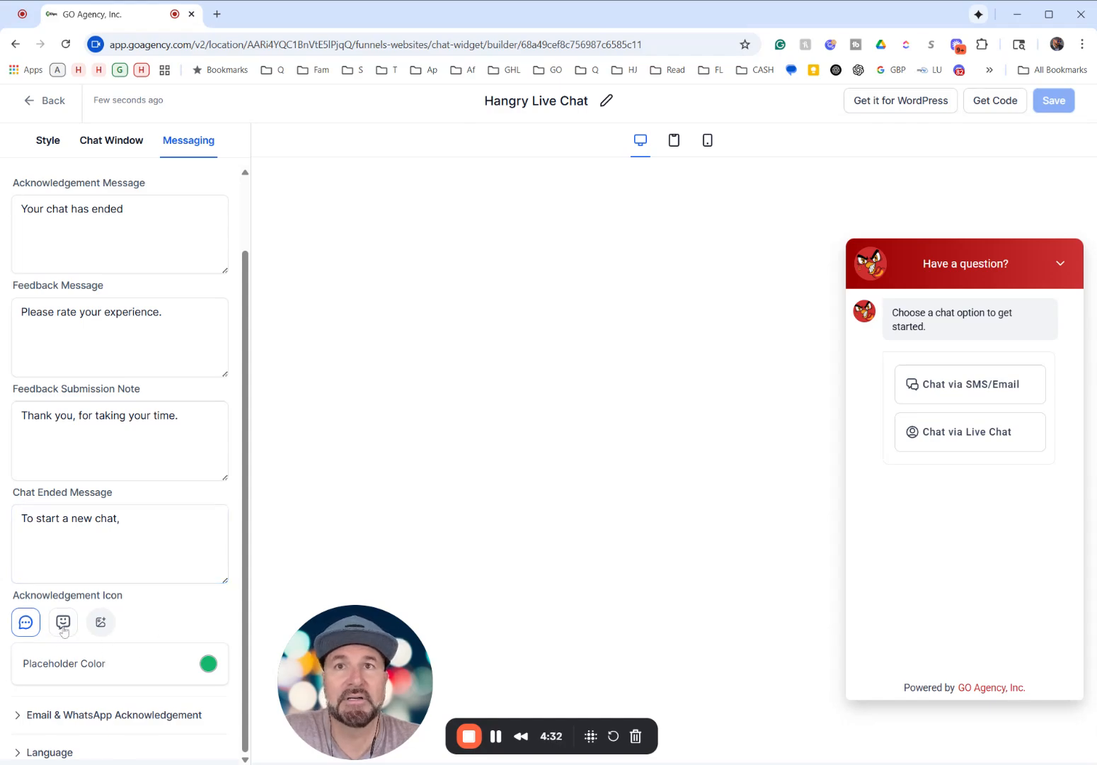
pyautogui.click(63, 622)
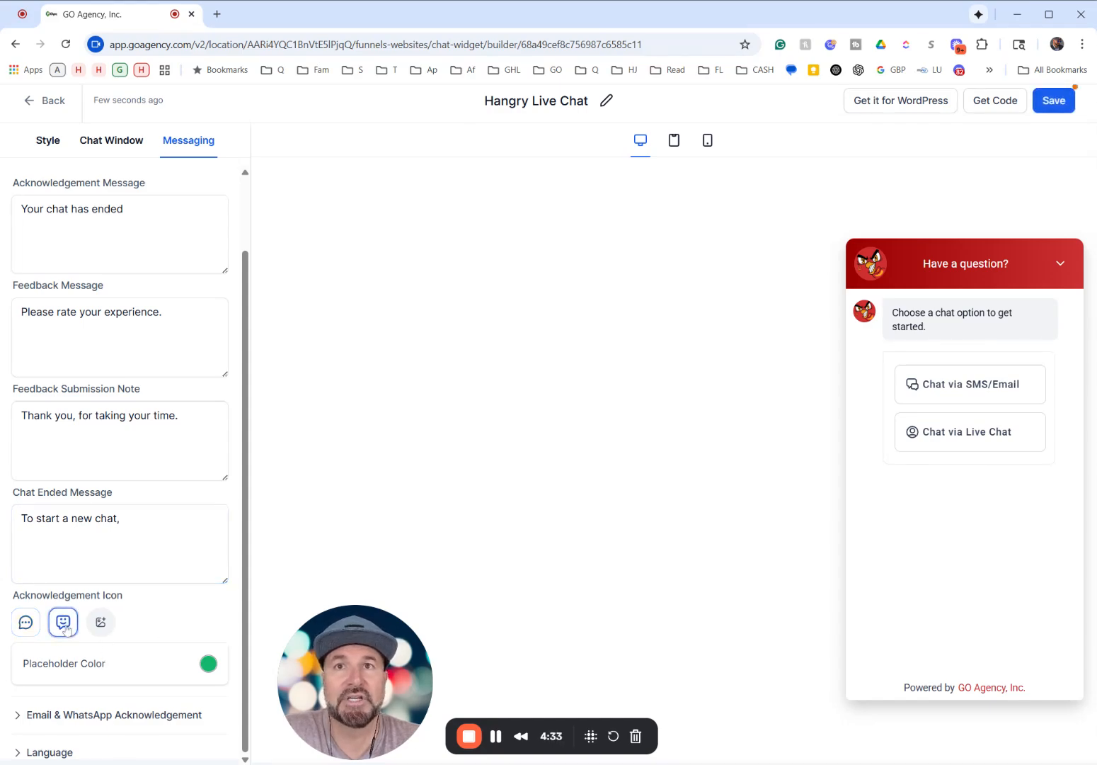
pyautogui.click(25, 616)
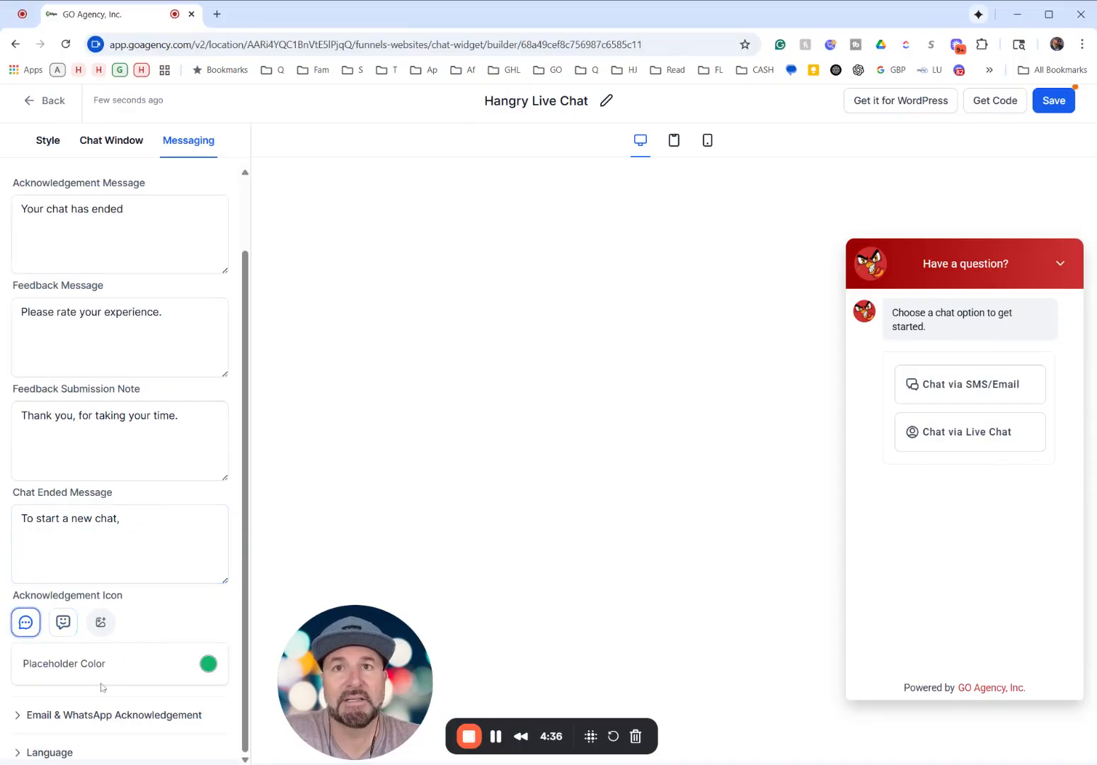
# - Review the Email & WhatsApp Acknowledgement fields and the widget's Language setting
pyautogui.click(22, 715)
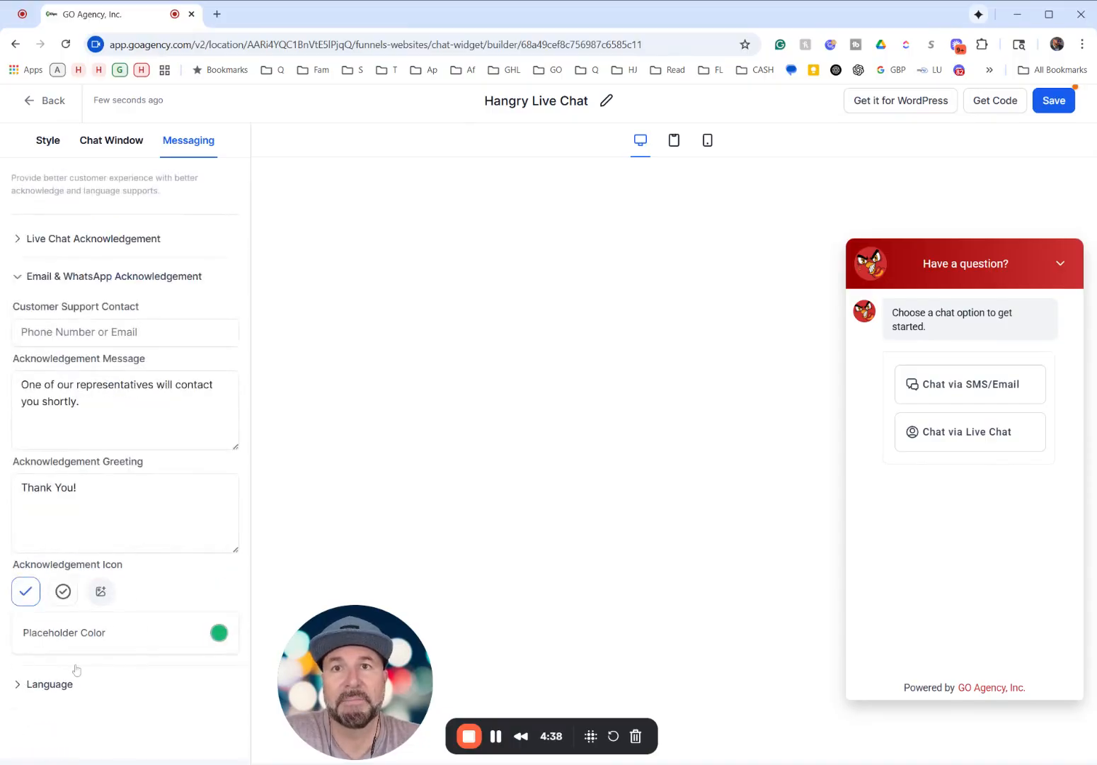
pyautogui.click(32, 685)
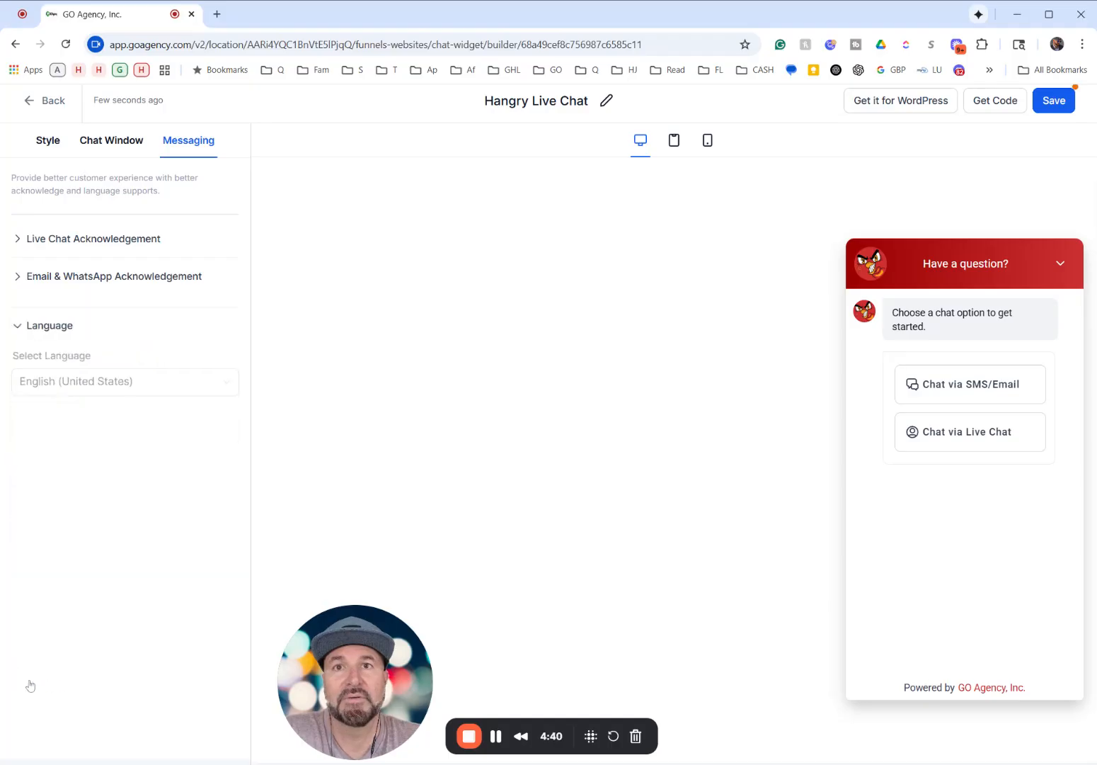
pyautogui.click(71, 381)
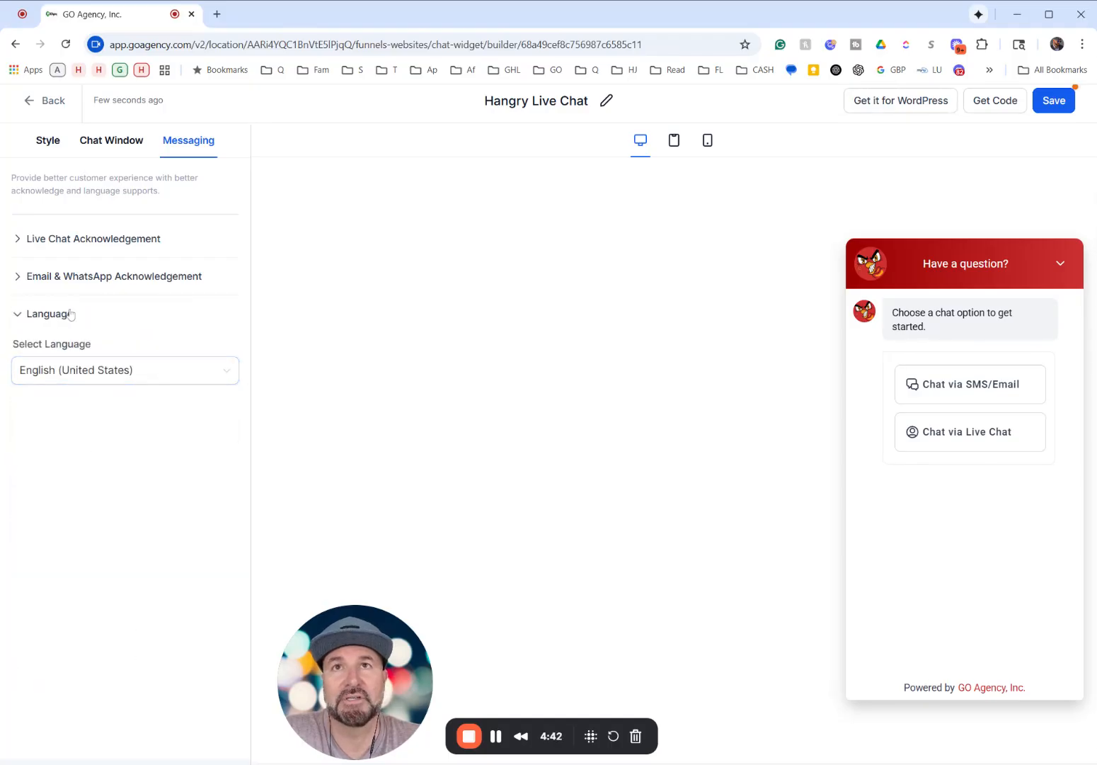
pyautogui.click(60, 277)
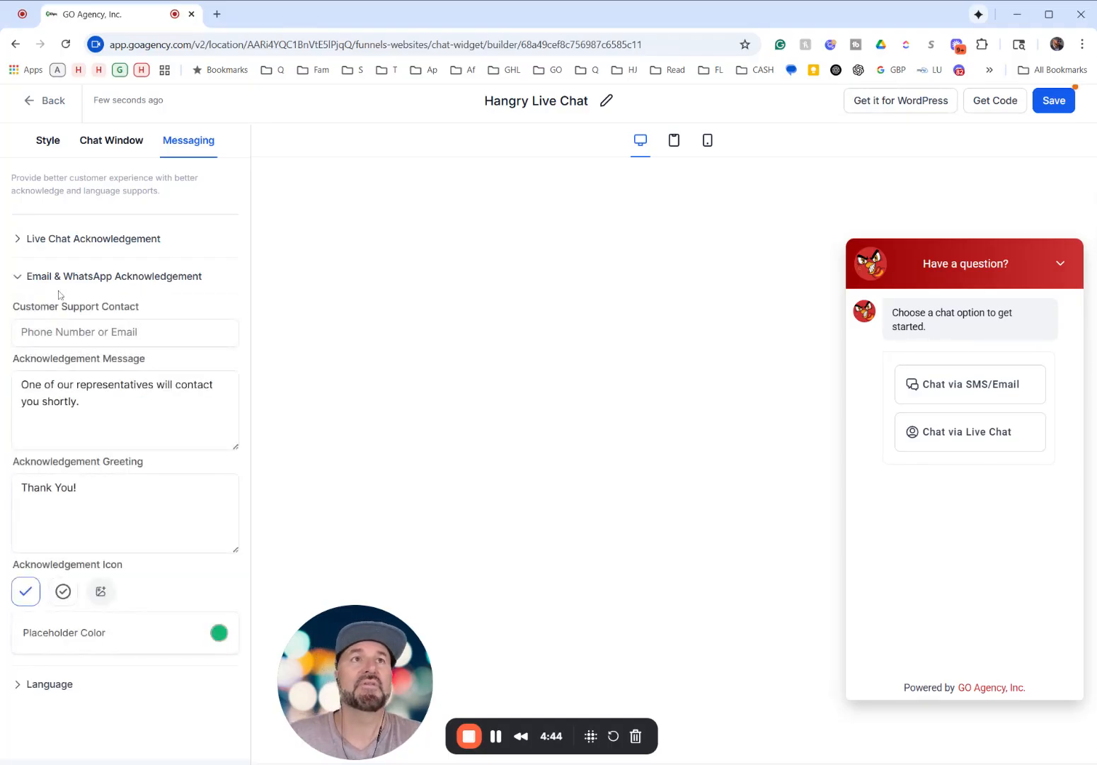
# - Preview the Live Chat and SMS/Email conversations in the widget preview, and save the widget
pyautogui.click(950, 429)
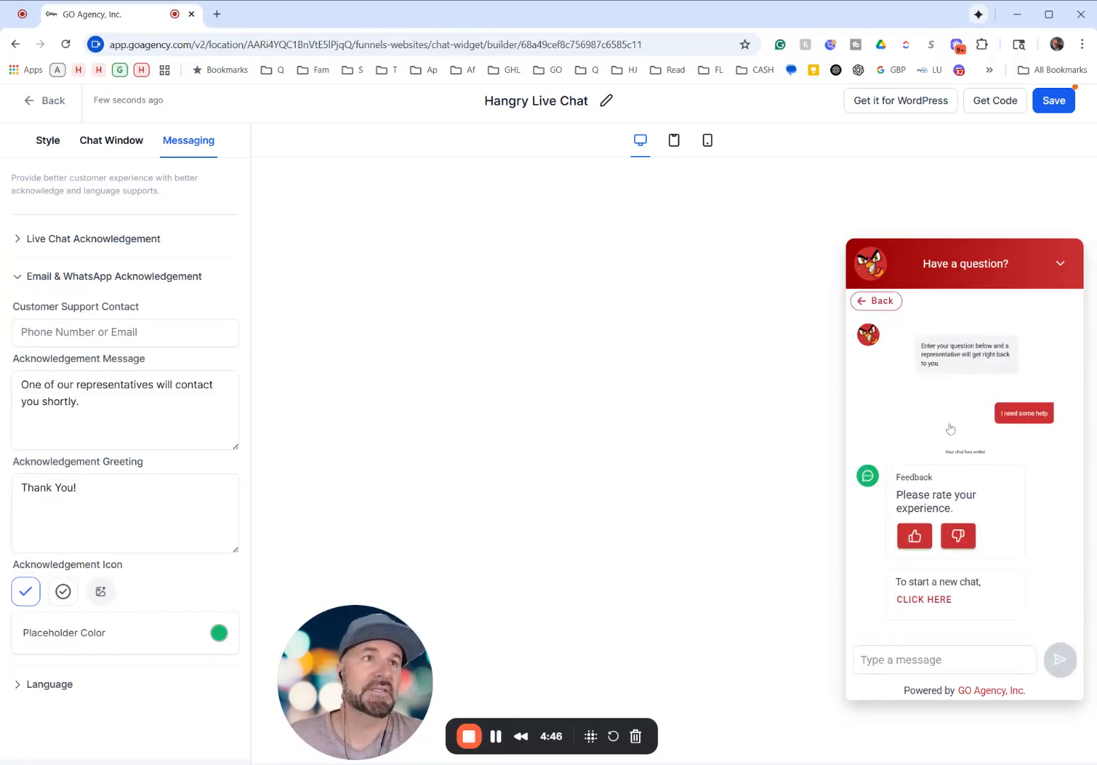
pyautogui.click(861, 303)
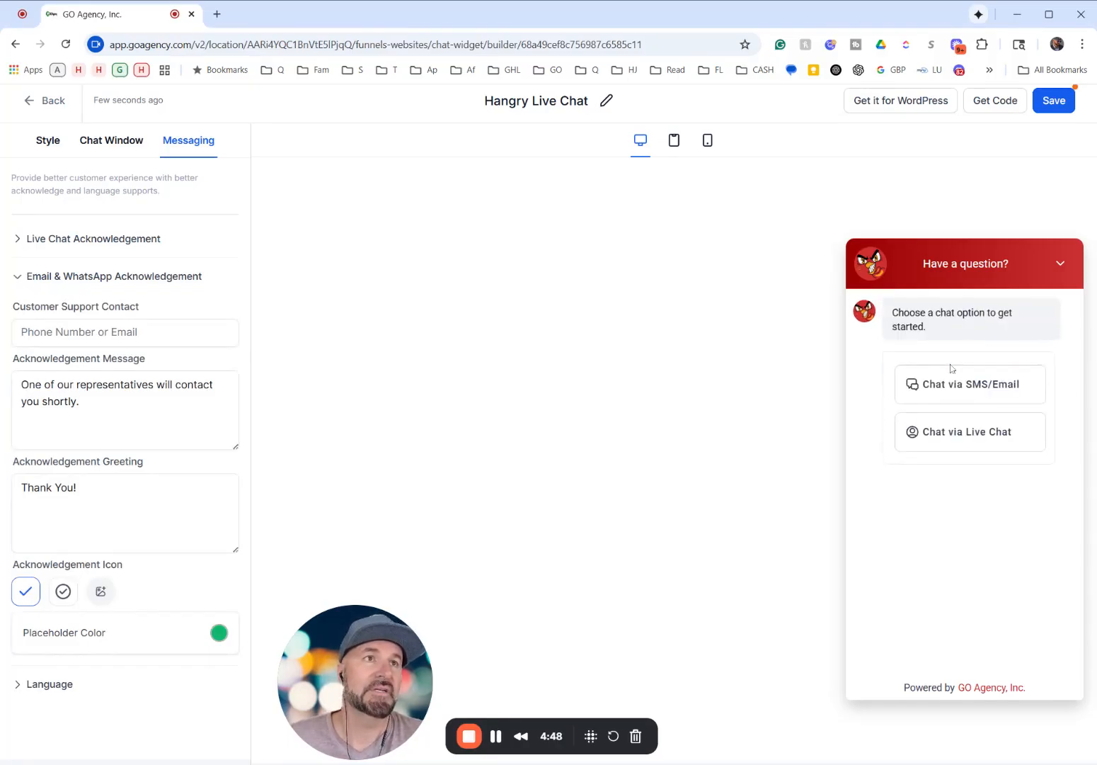
pyautogui.click(960, 393)
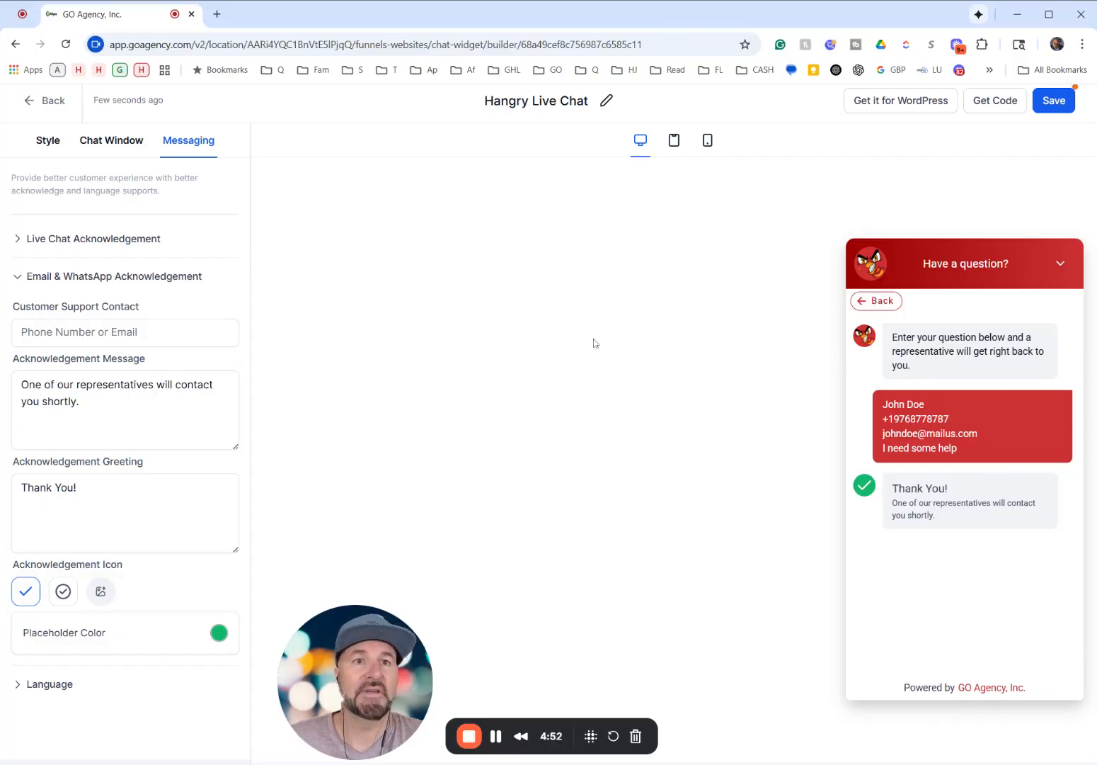
pyautogui.click(1055, 102)
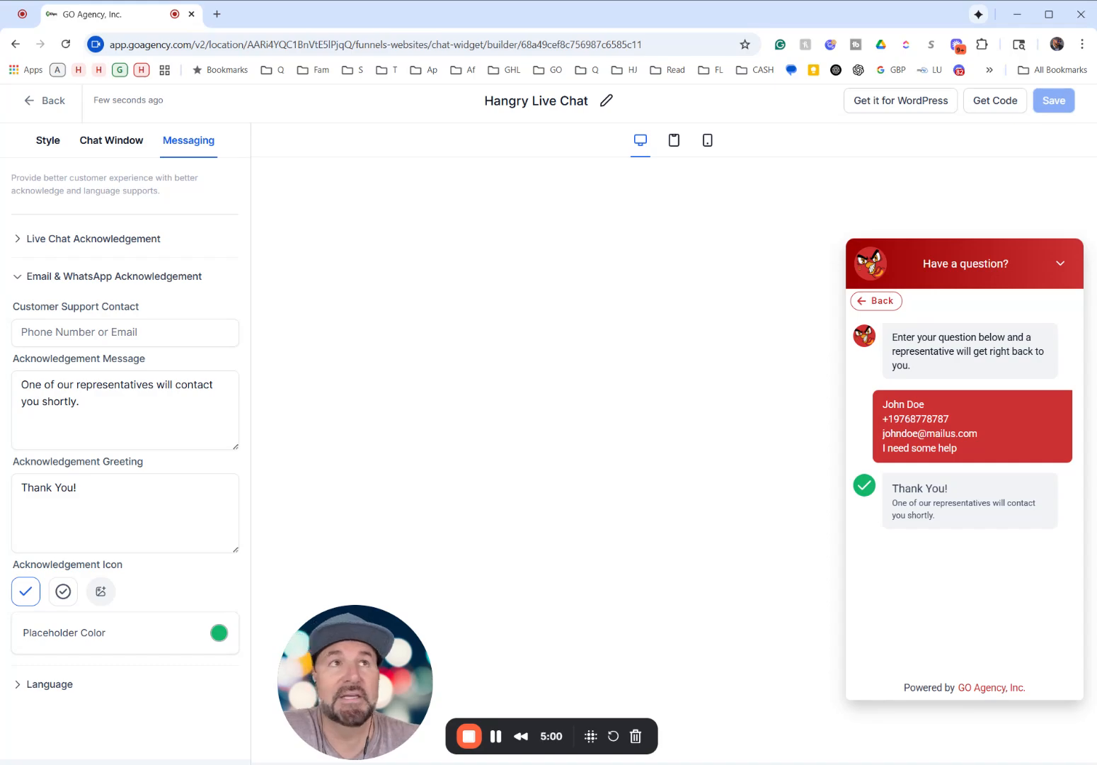
# - Look over the widget's installation options: the LeadConnector WordPress plugin page and the embed code for direct and GTM use
pyautogui.click(880, 107)
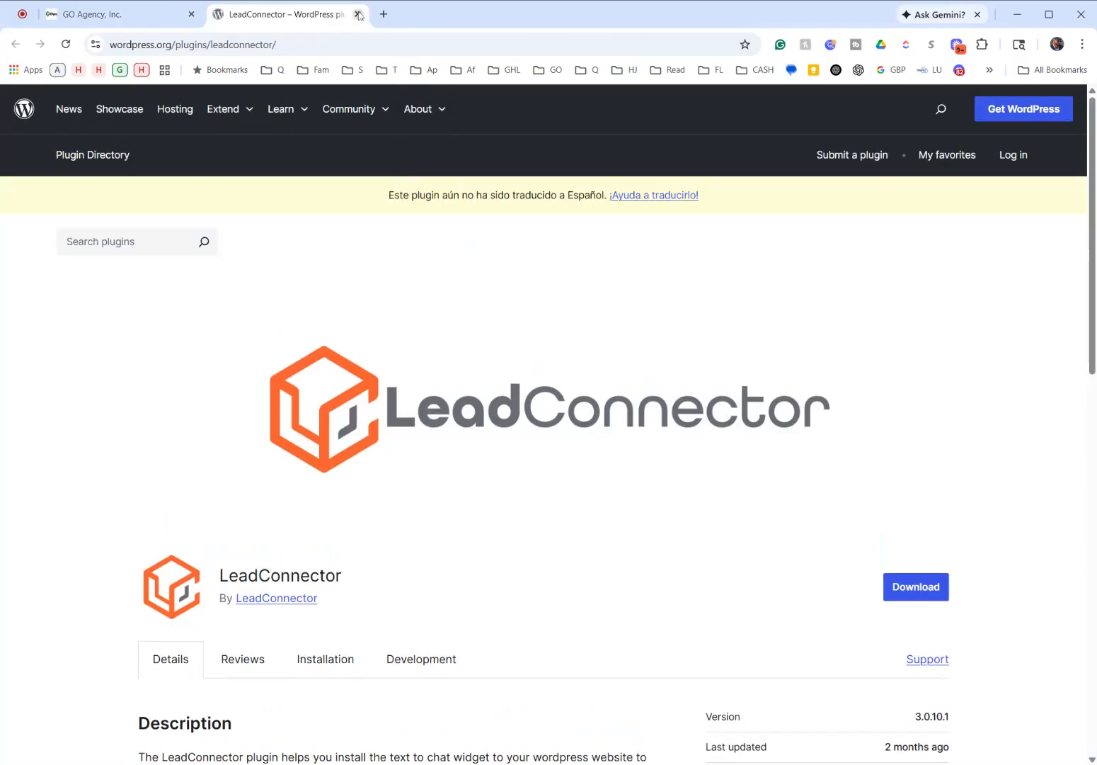
pyautogui.click(358, 14)
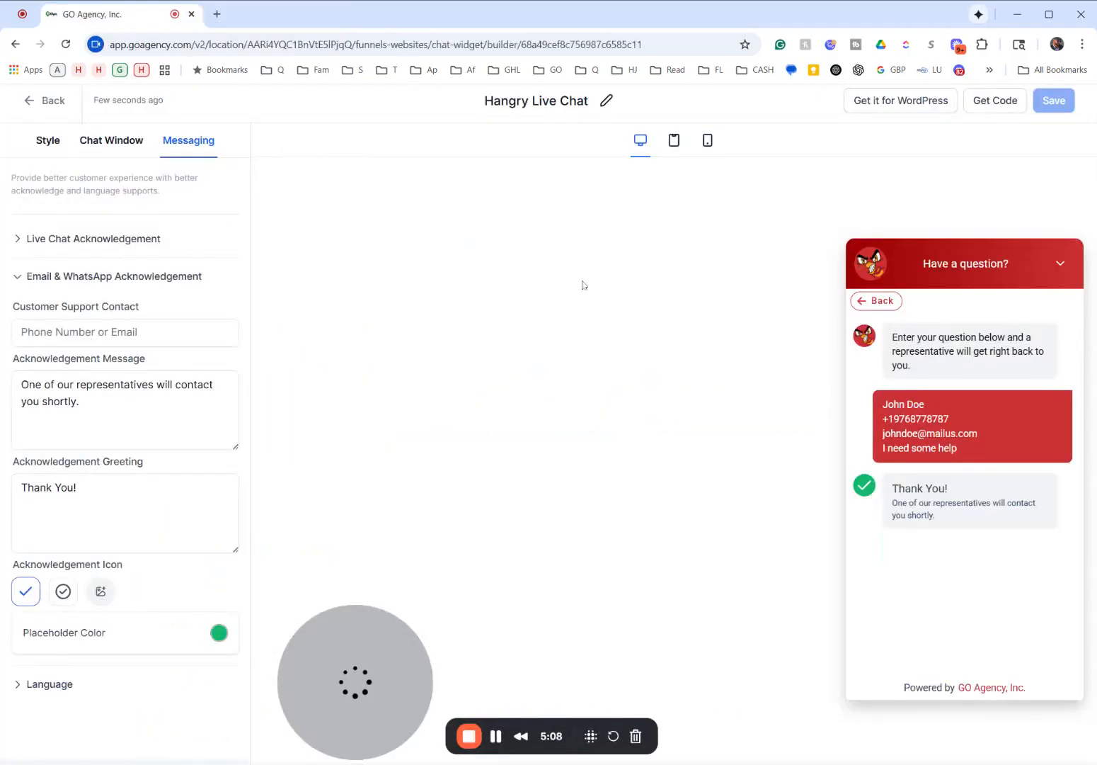
pyautogui.click(981, 104)
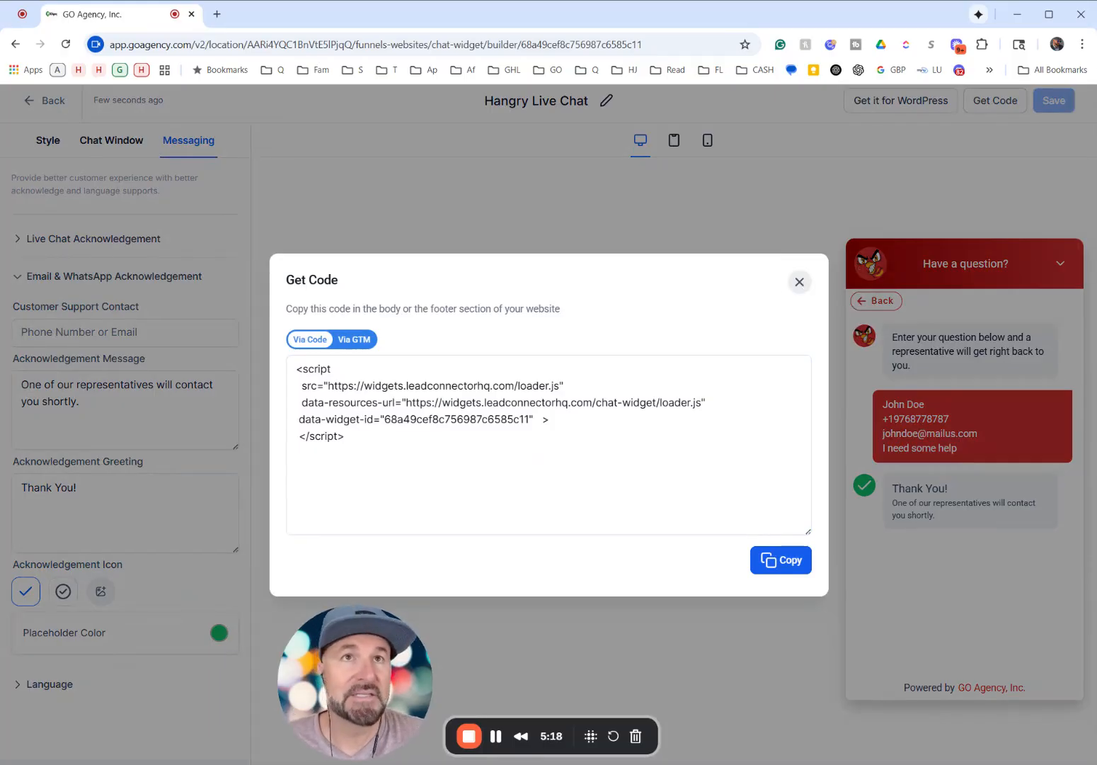
pyautogui.click(347, 341)
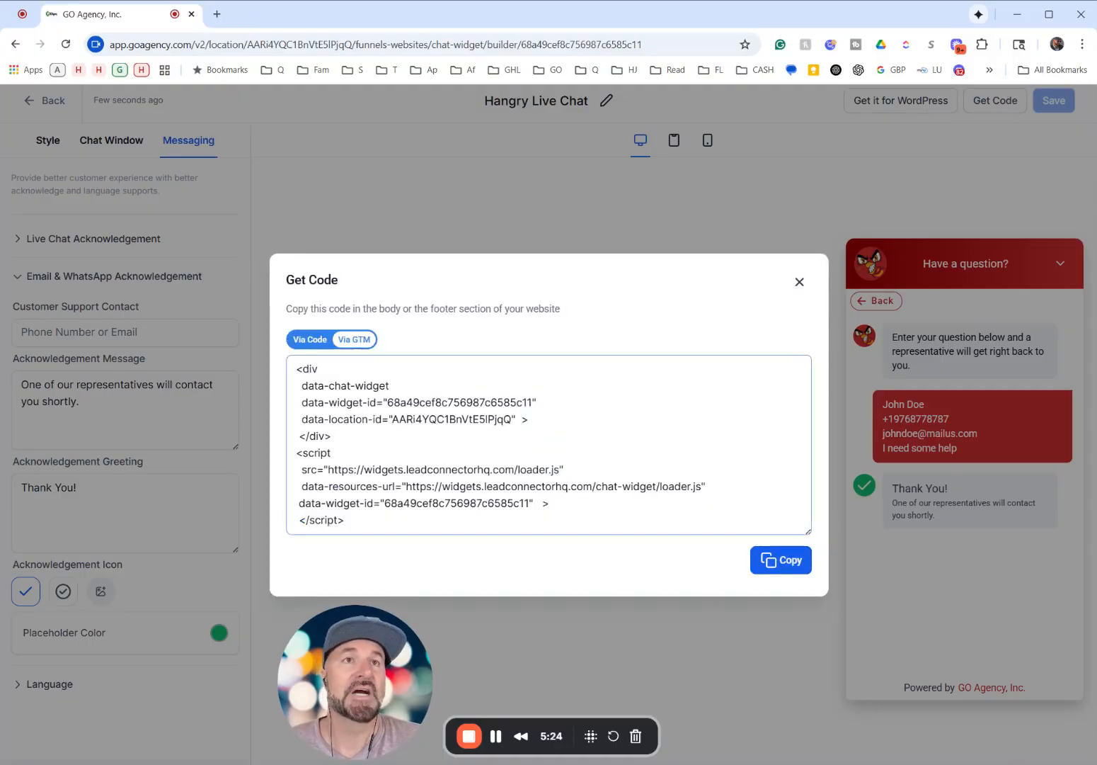
pyautogui.click(800, 283)
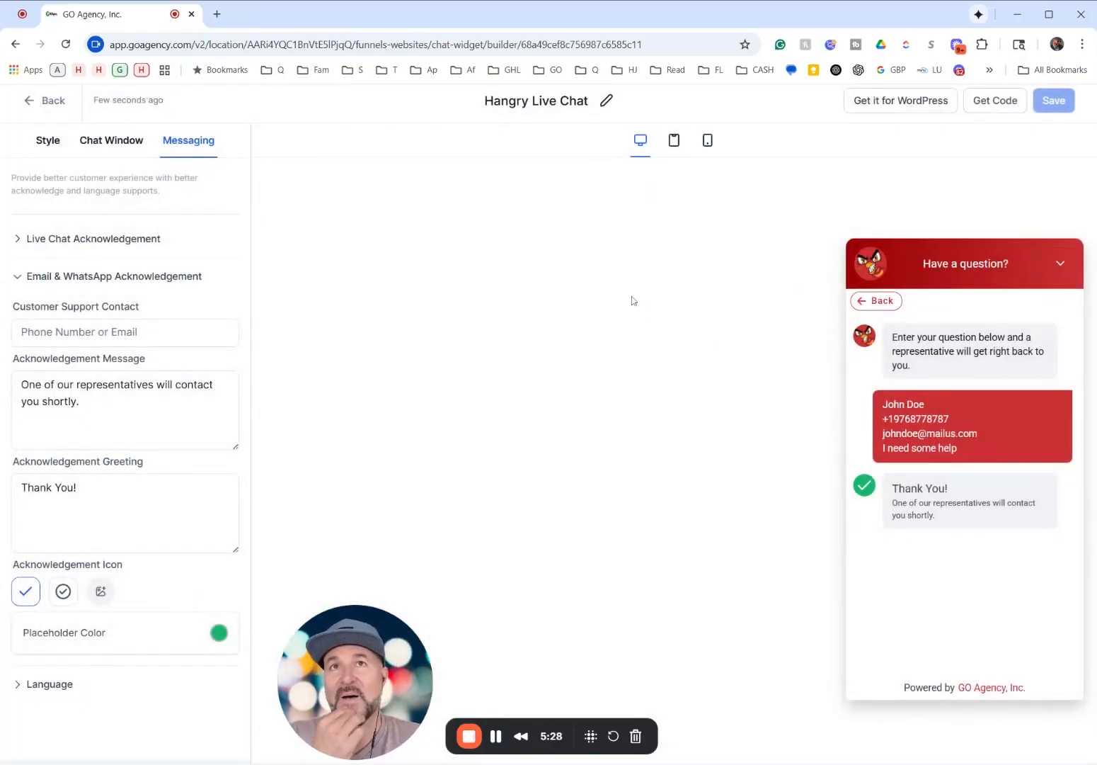
# - Leave the widget builder and open the settings of the Hangry Joe's Hot Chicken & Wings 6.9 website
pyautogui.click(51, 100)
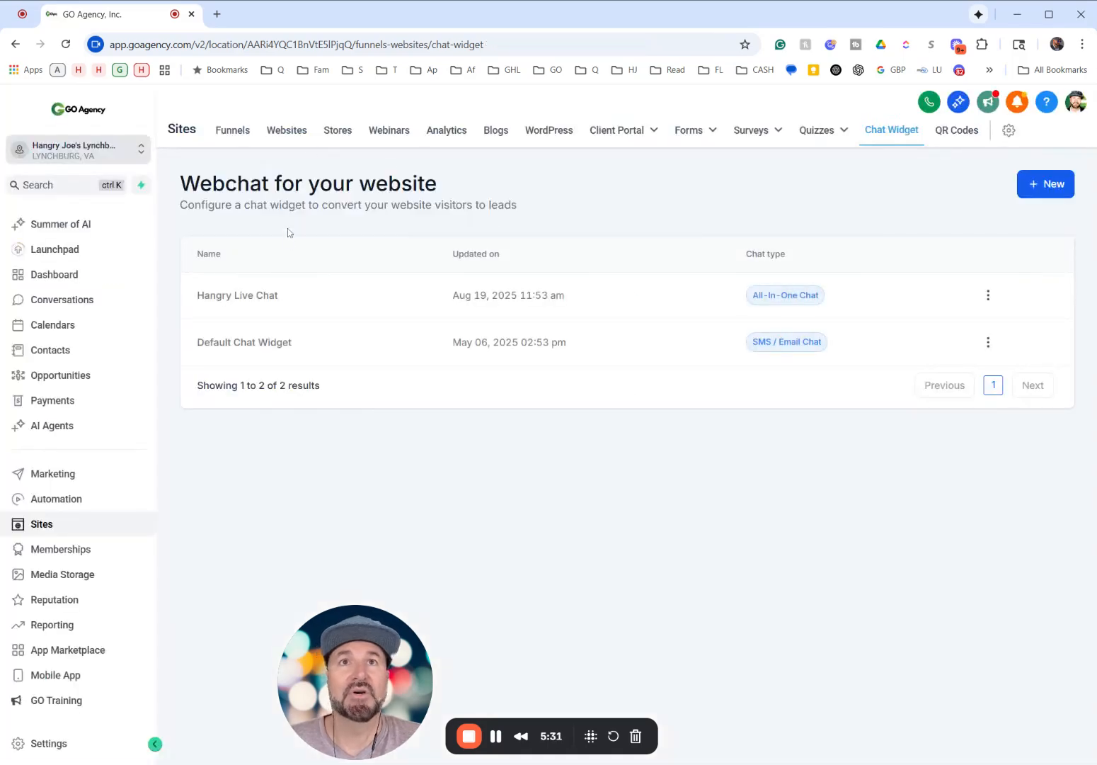
pyautogui.click(289, 136)
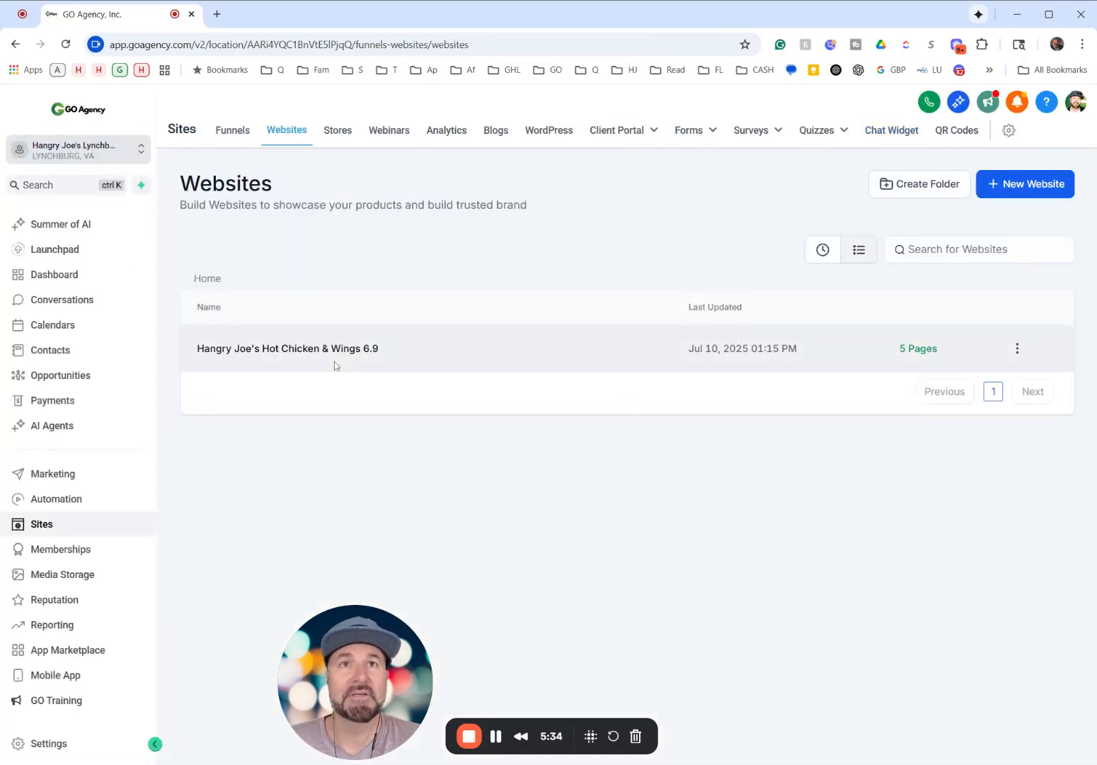
pyautogui.click(379, 349)
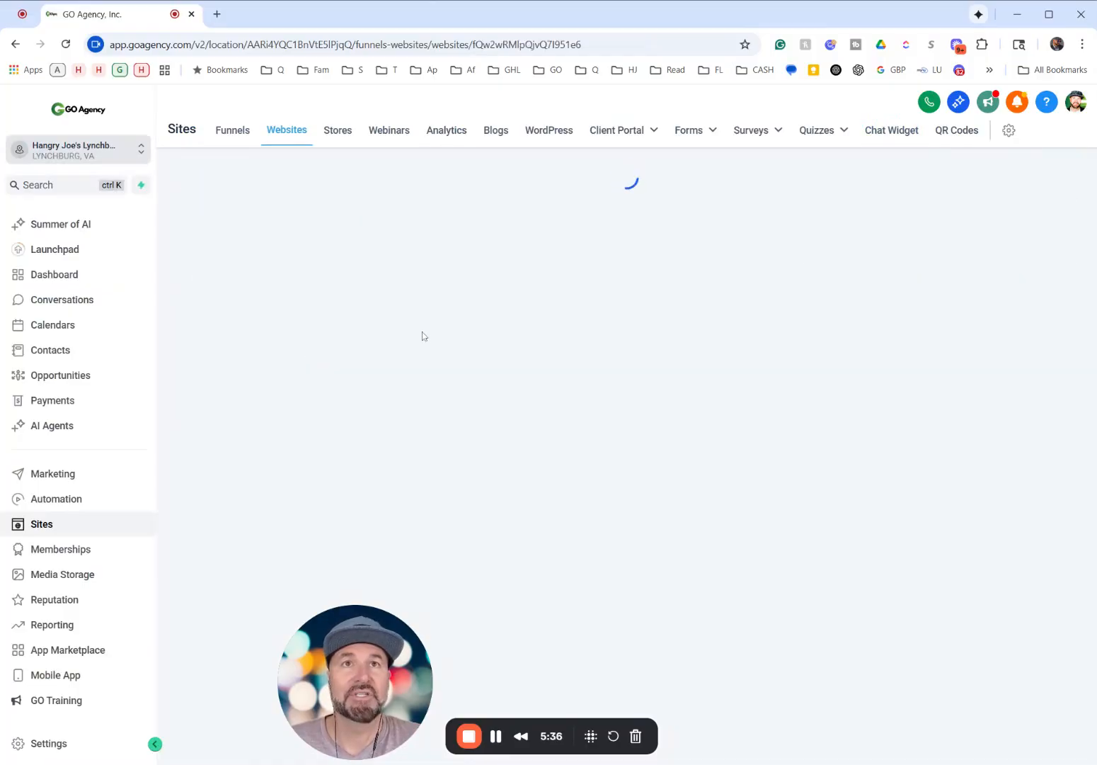
pyautogui.moveTo(336, 669); pyautogui.dragTo(72, 660)
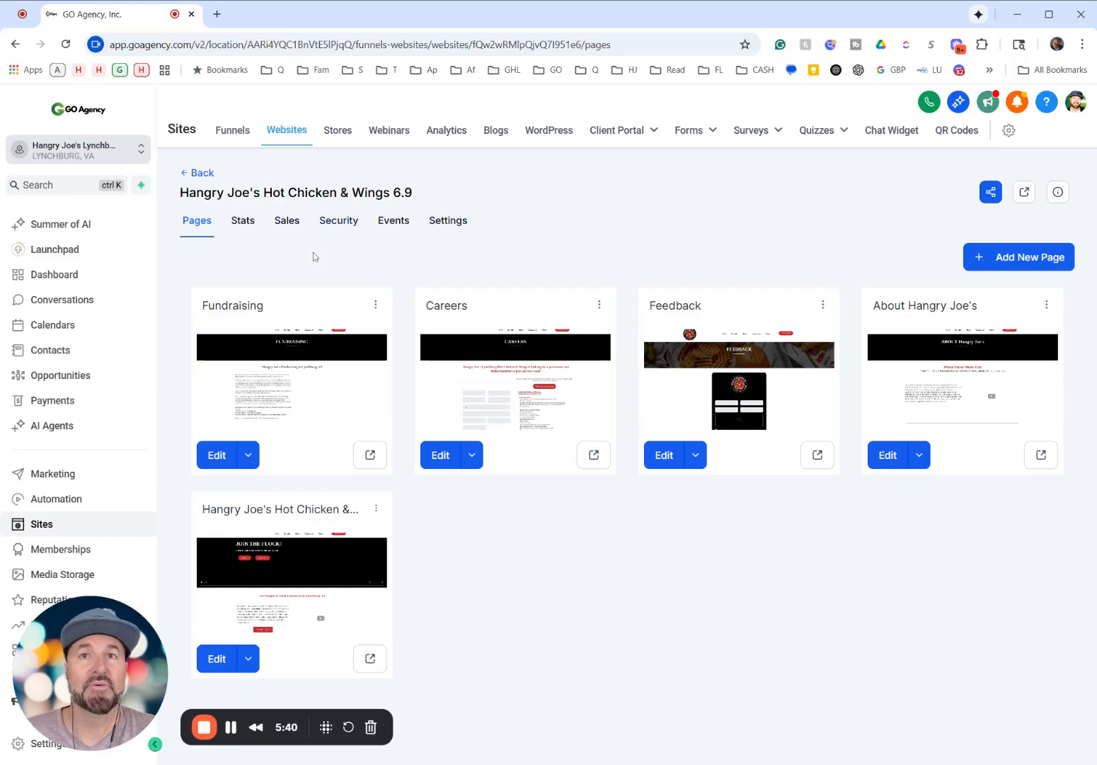
pyautogui.click(448, 220)
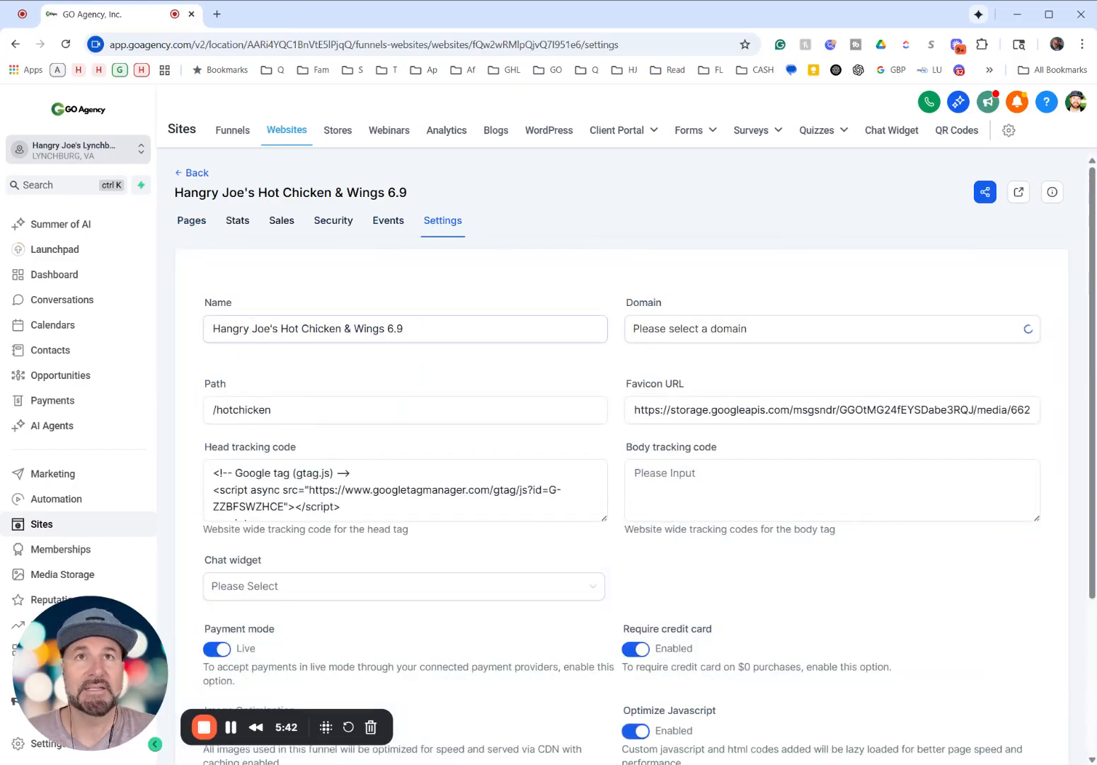
# - Set the website's chat widget to Hangry Live Chat and save the website settings
pyautogui.scroll(-3, 574, 430)
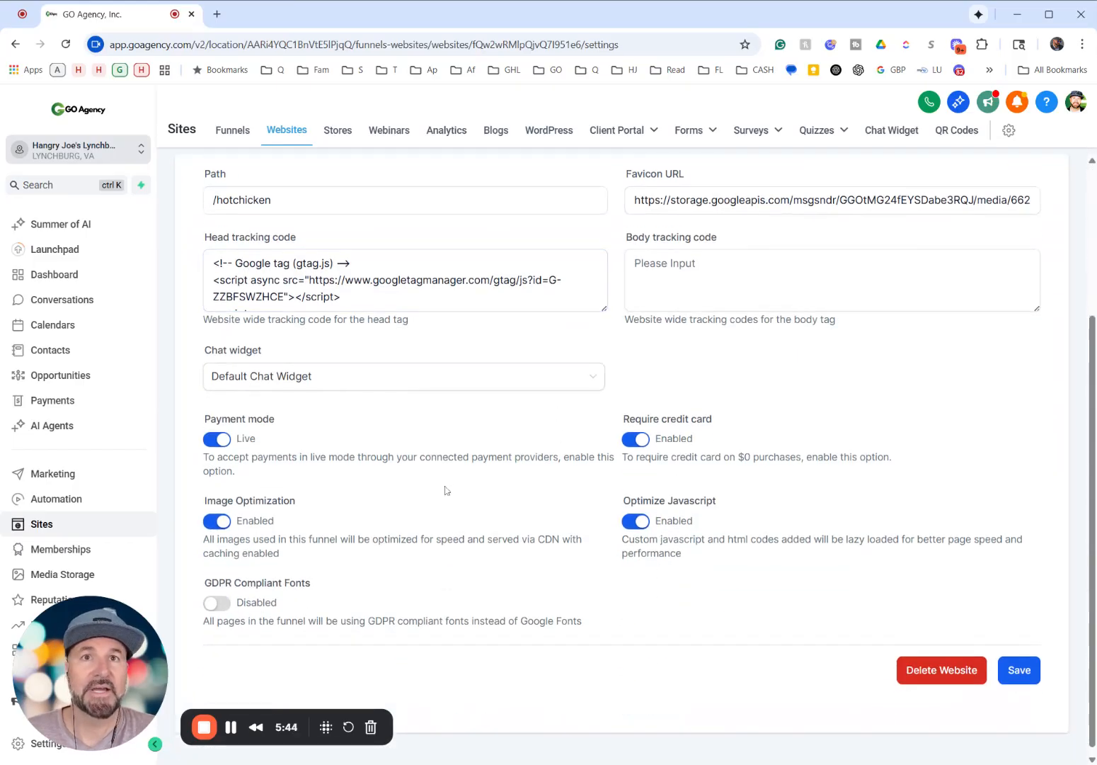
pyautogui.click(279, 377)
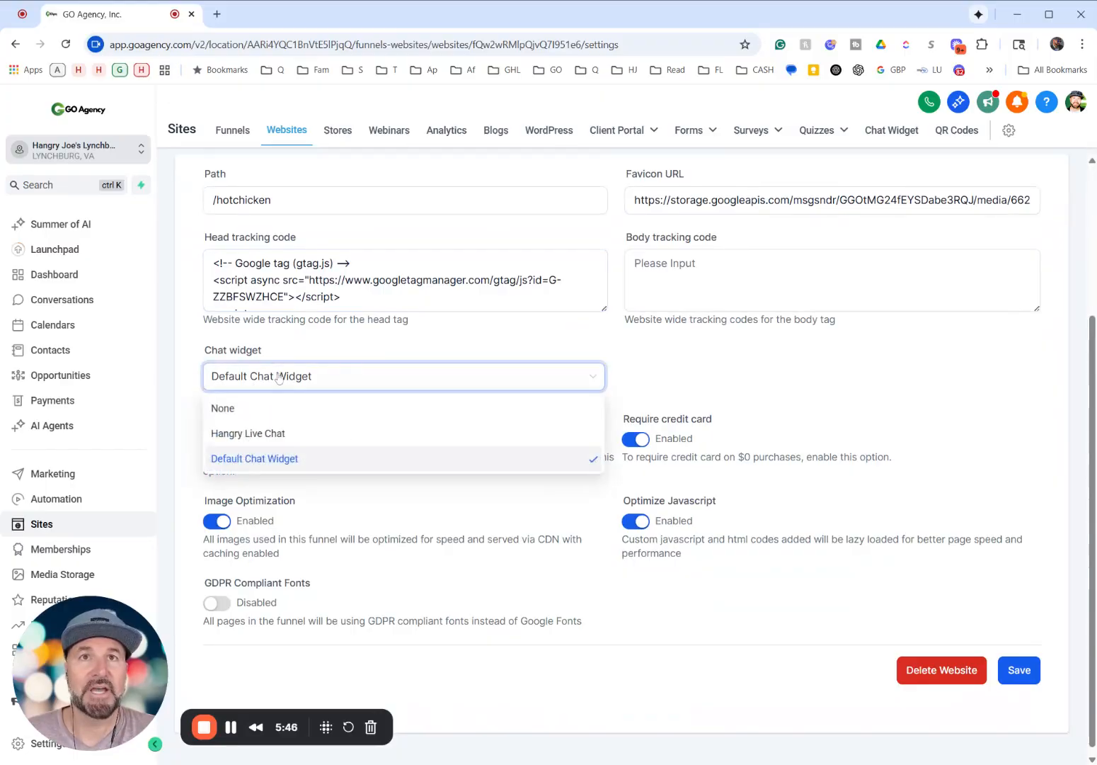
pyautogui.click(249, 433)
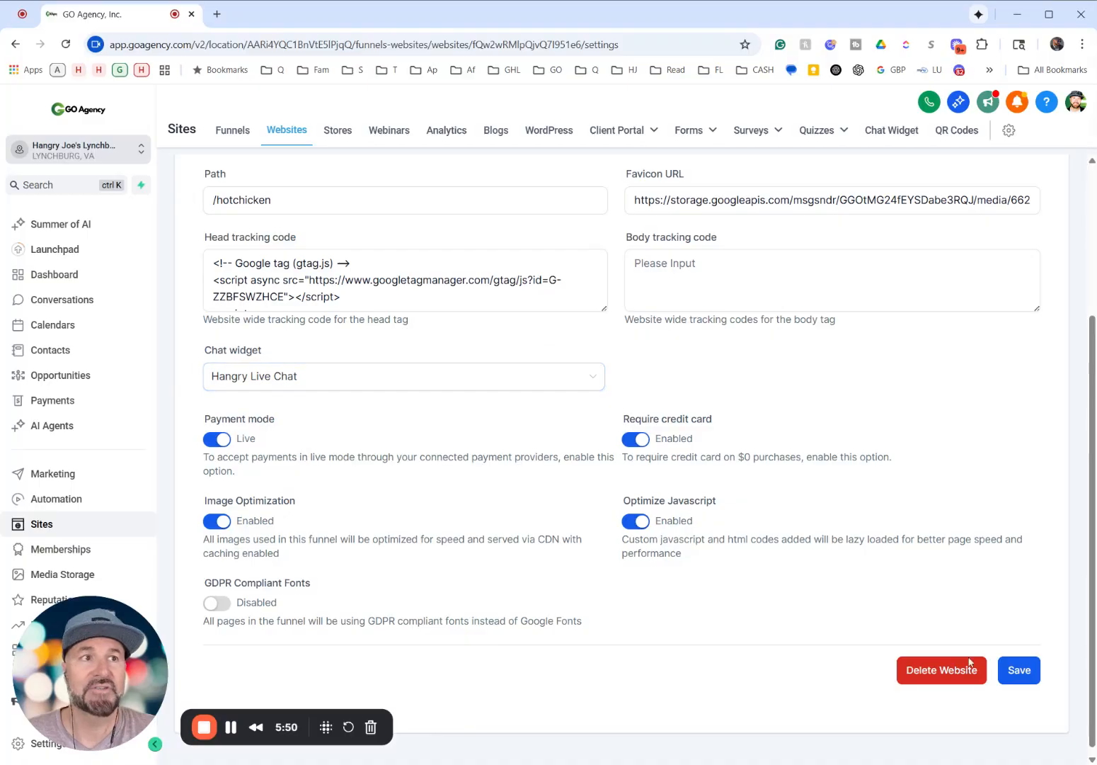
pyautogui.click(1019, 670)
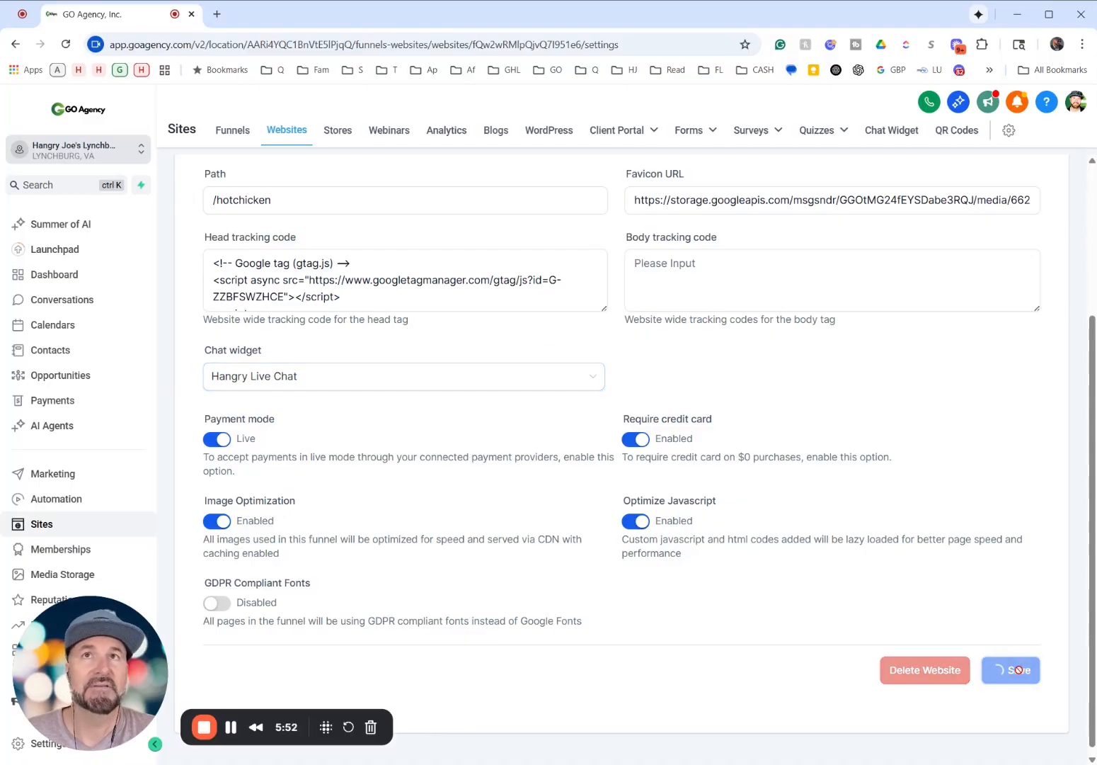
# - Open the live website hangryjoeslynchburg.com in a new browser tab
pyautogui.click(217, 15)
pyautogui.write('hangryjoes')
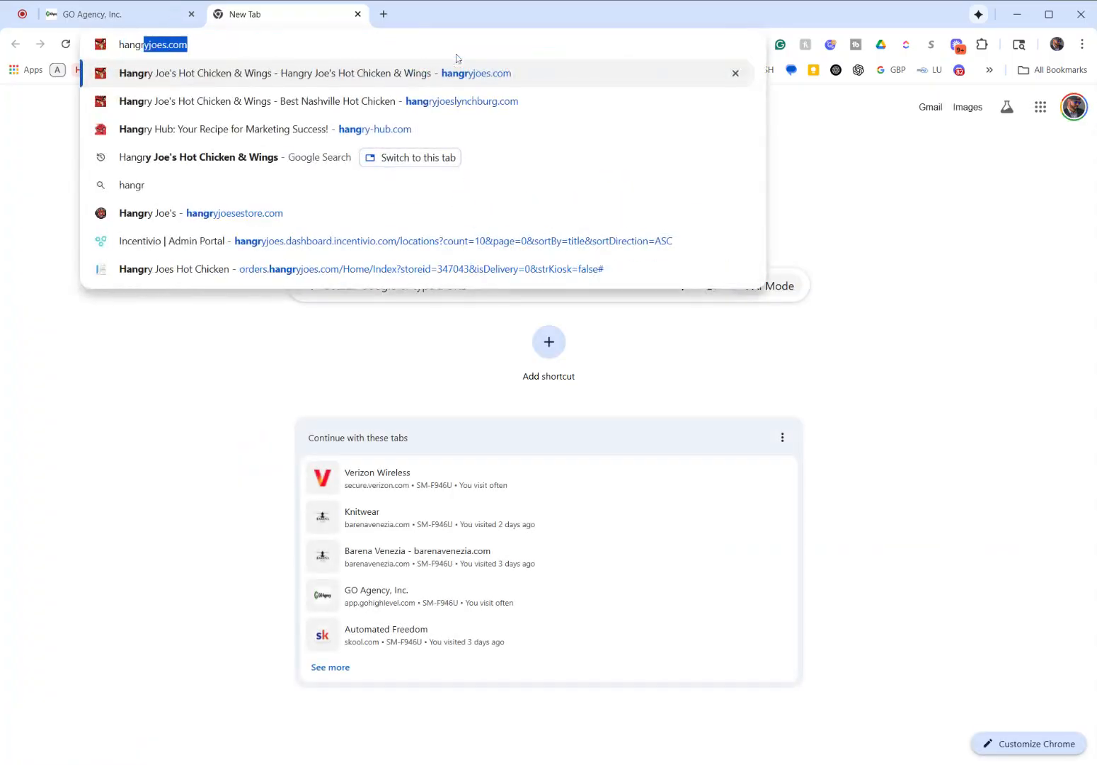
pyautogui.write('lynchburg')
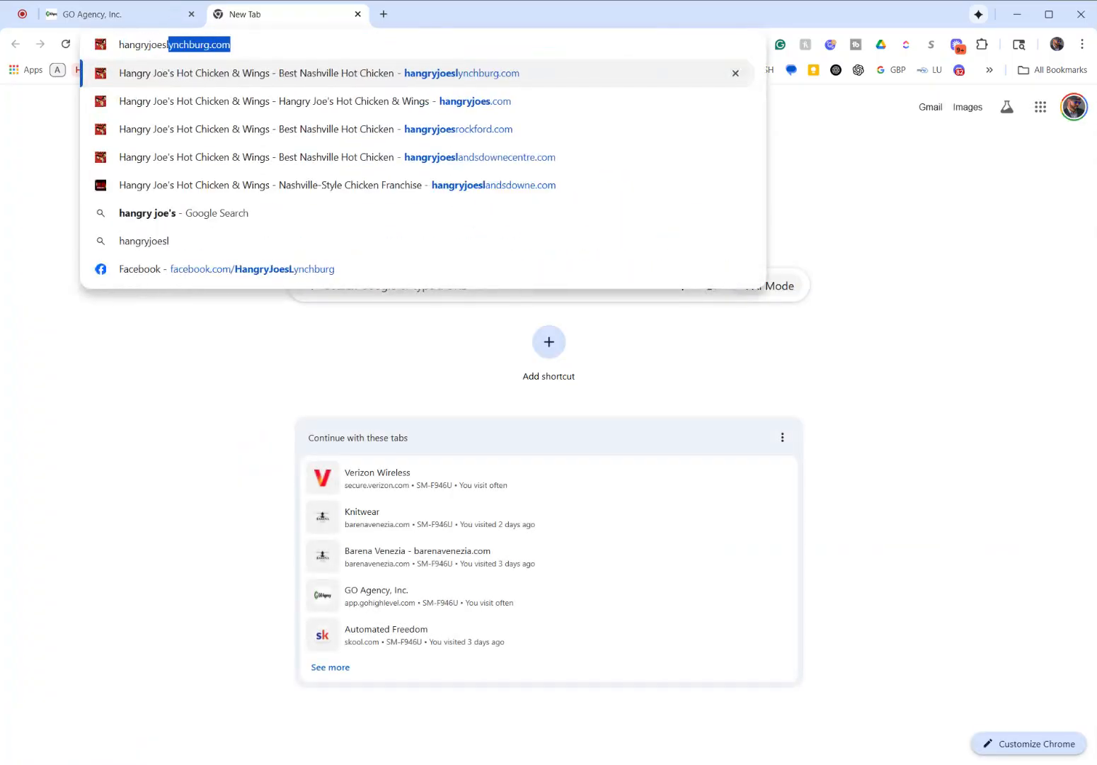
pyautogui.press('Return')
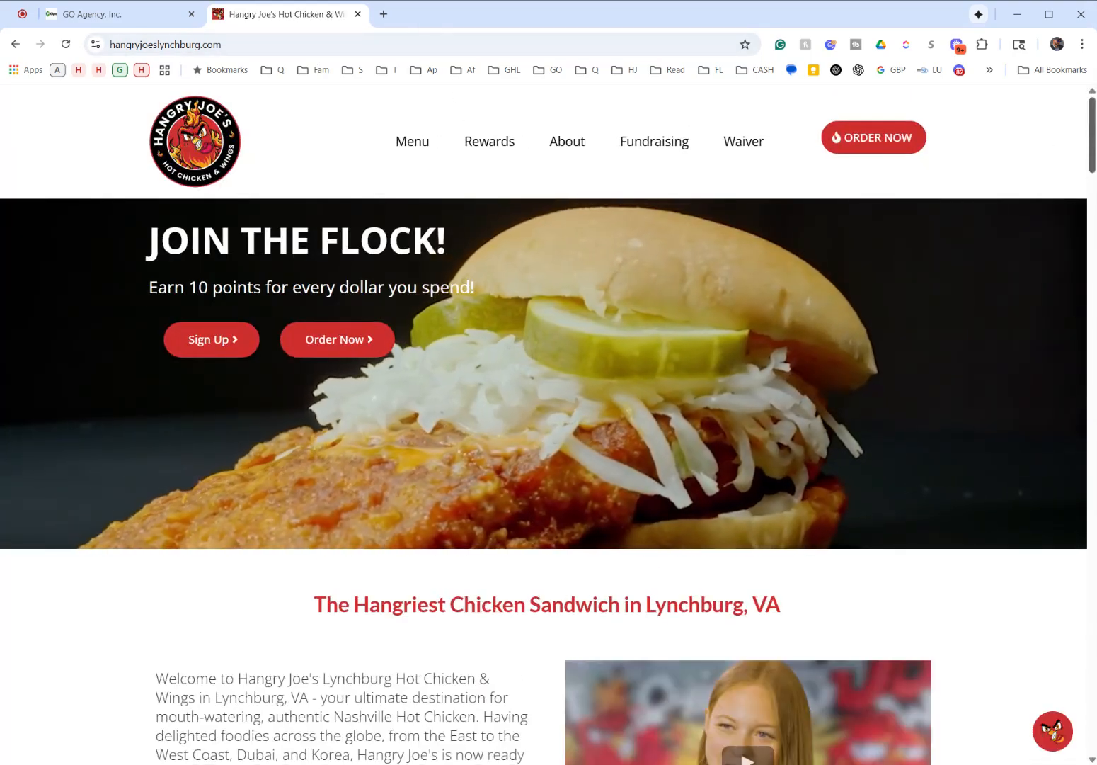
# - Start a live chat in the website's chat widget and send the message "What are your hours?"
pyautogui.click(1055, 729)
pyautogui.click(949, 435)
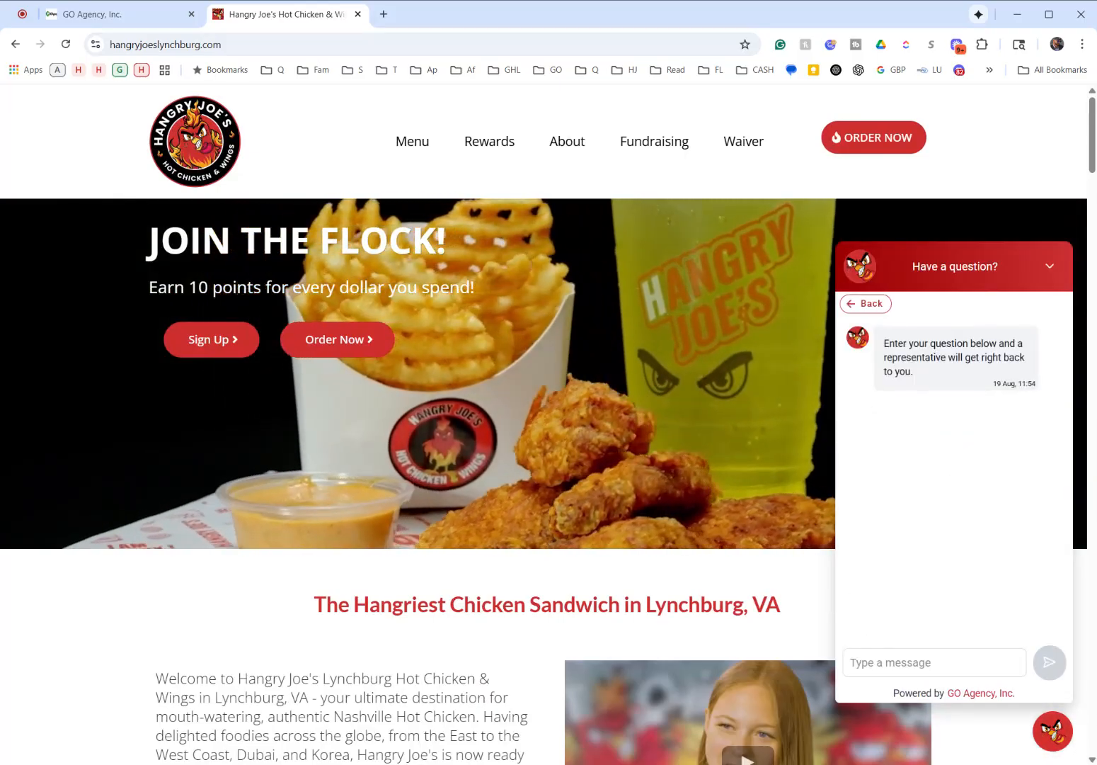
pyautogui.write('What')
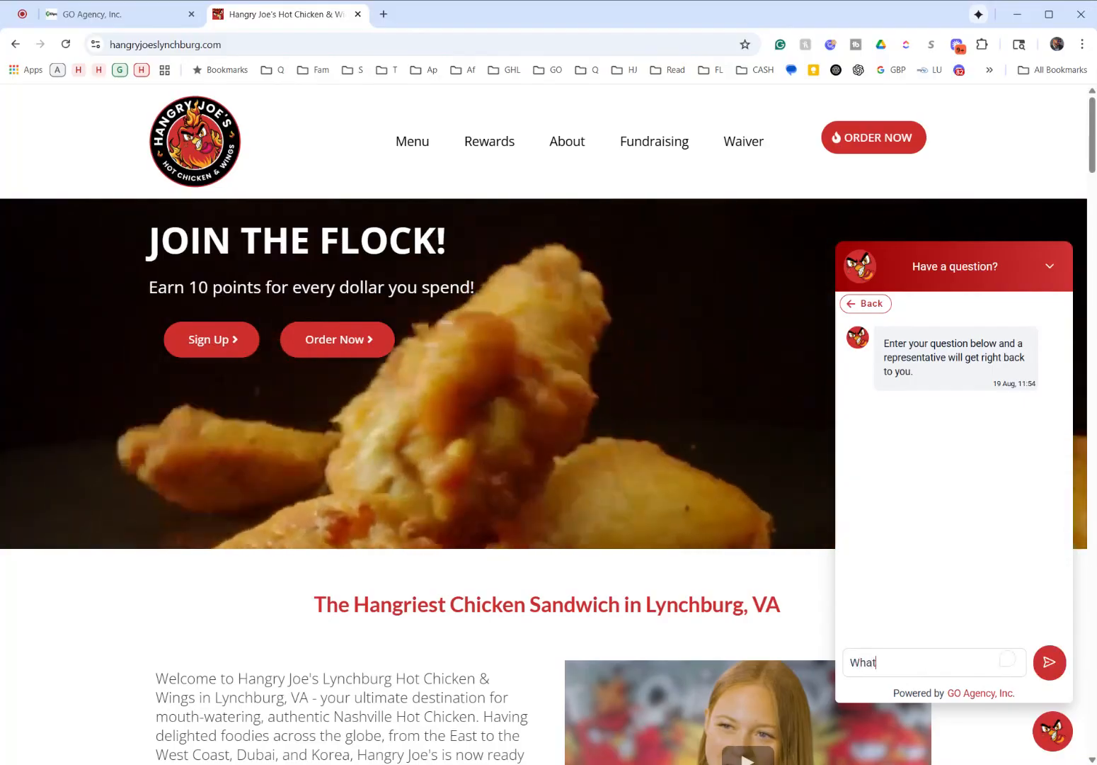
pyautogui.write(' are your hours')
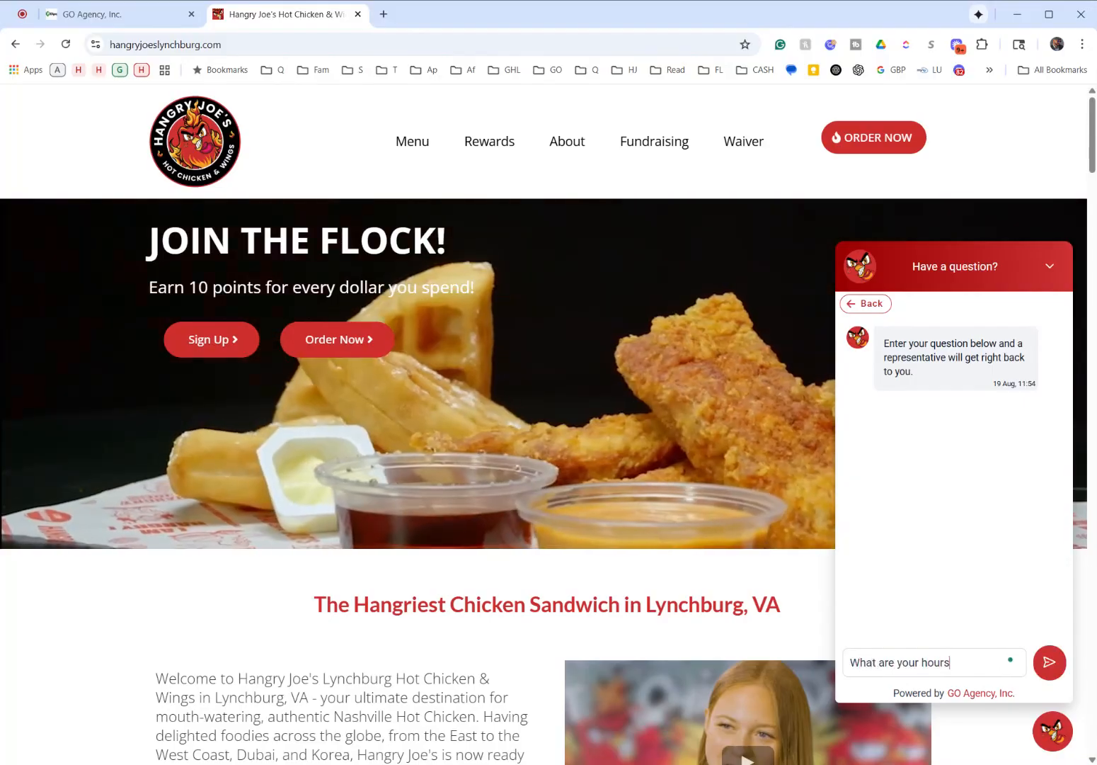
pyautogui.write('?')
pyautogui.press('Return')
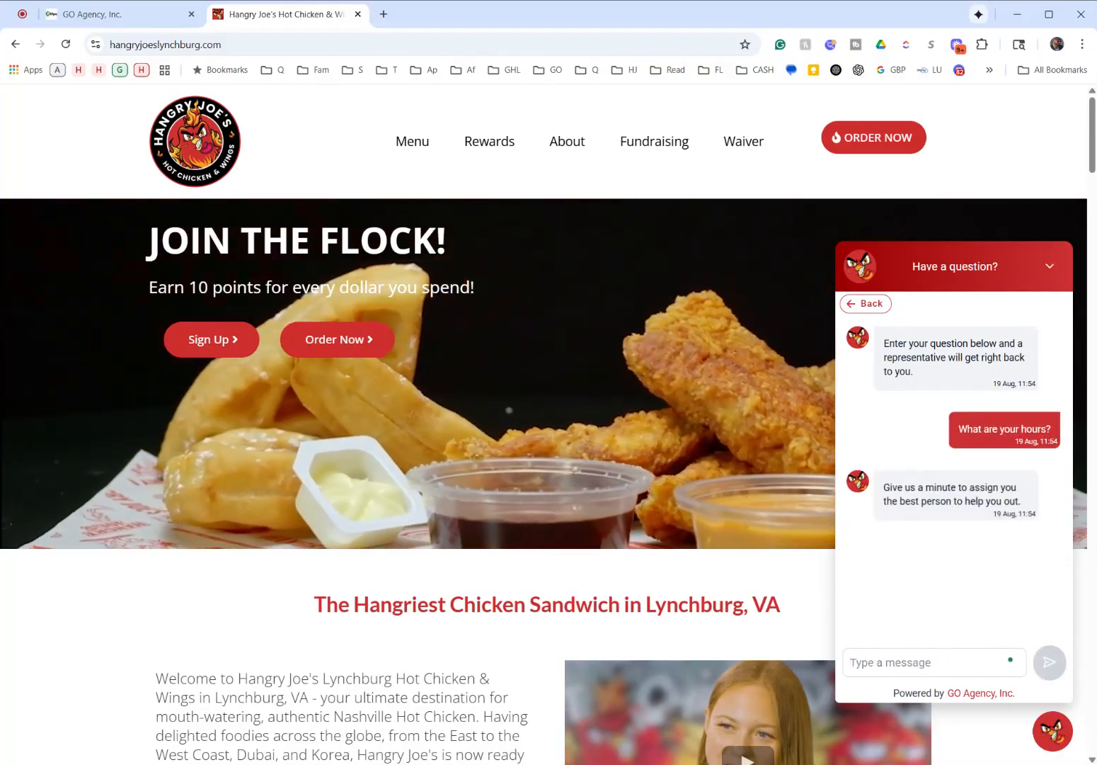